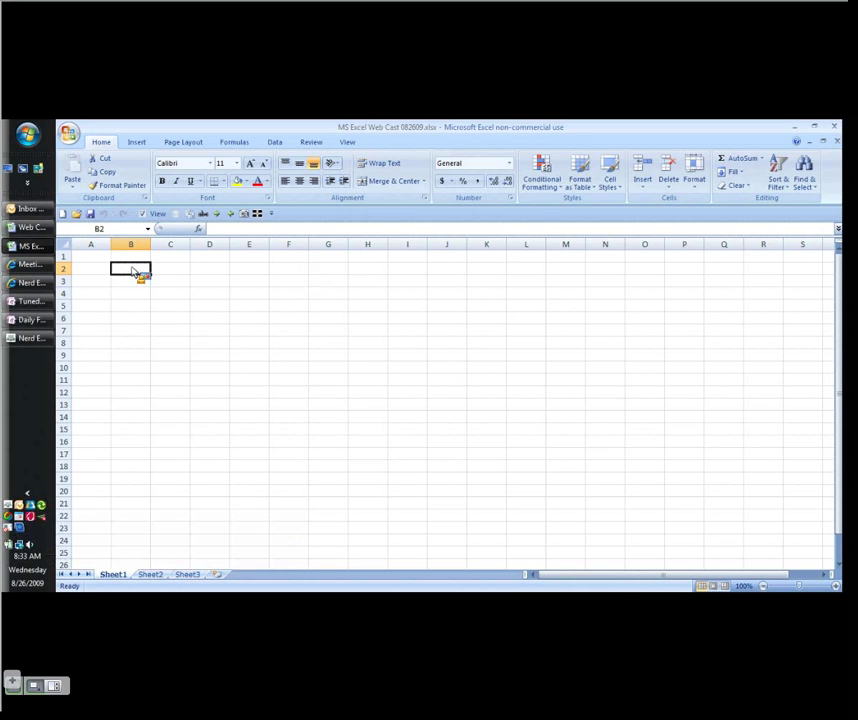
Step: Move the starting cell outline from B2 over to D2
{"action": "left_click_drag", "start_coordinate": [133, 270], "coordinate": [199, 275]}
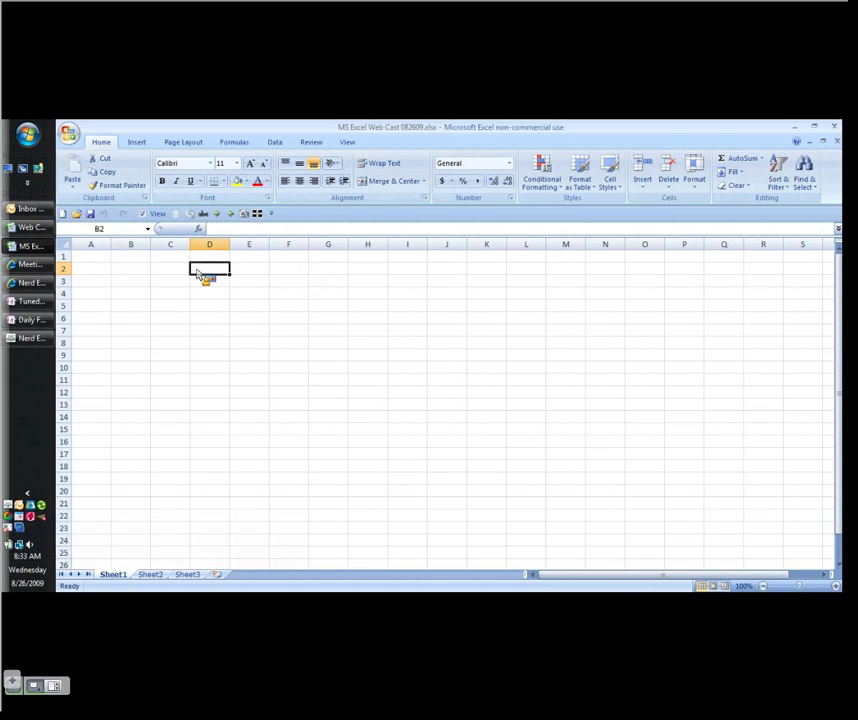
{"action": "left_click_drag", "start_coordinate": [199, 275], "coordinate": [200, 273]}
Step: Label D2 'Today's Date' and enter =today() in F2, showing 8/26/2009
{"action": "type", "text": "Today"}
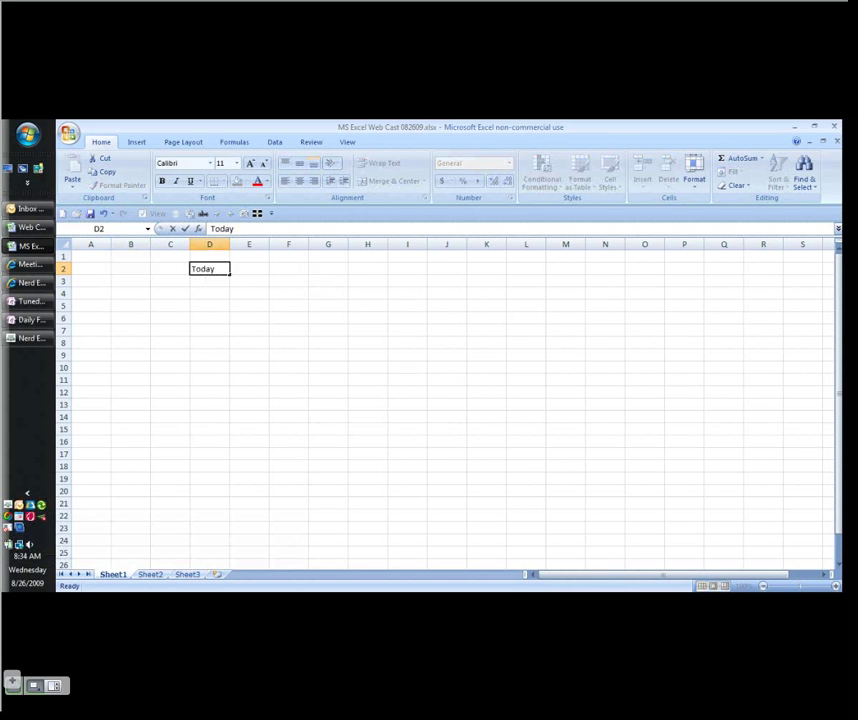
{"action": "type", "text": "'s Date"}
{"action": "left_click", "coordinate": [288, 268]}
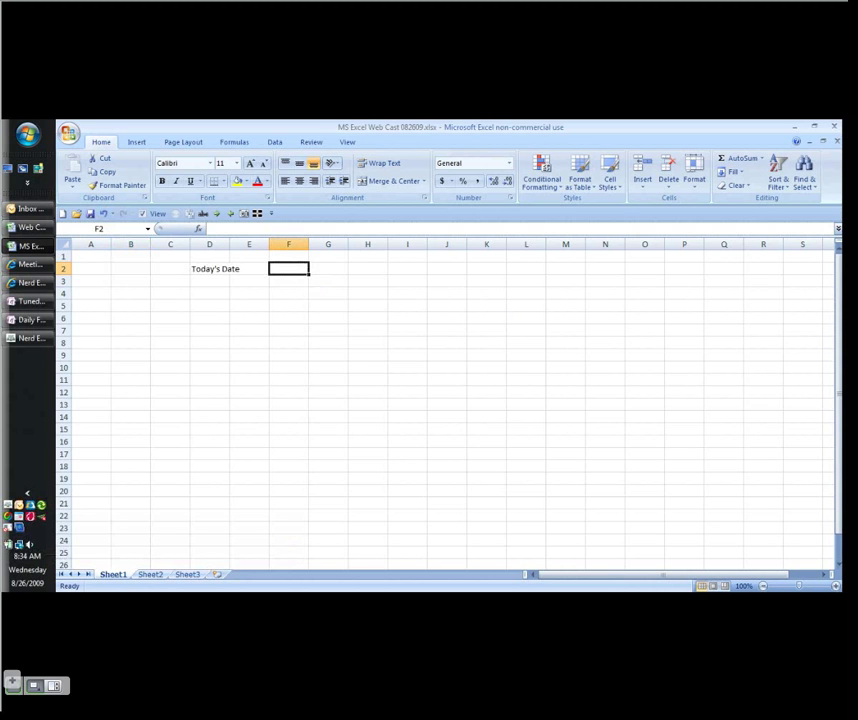
{"action": "type", "text": "="}
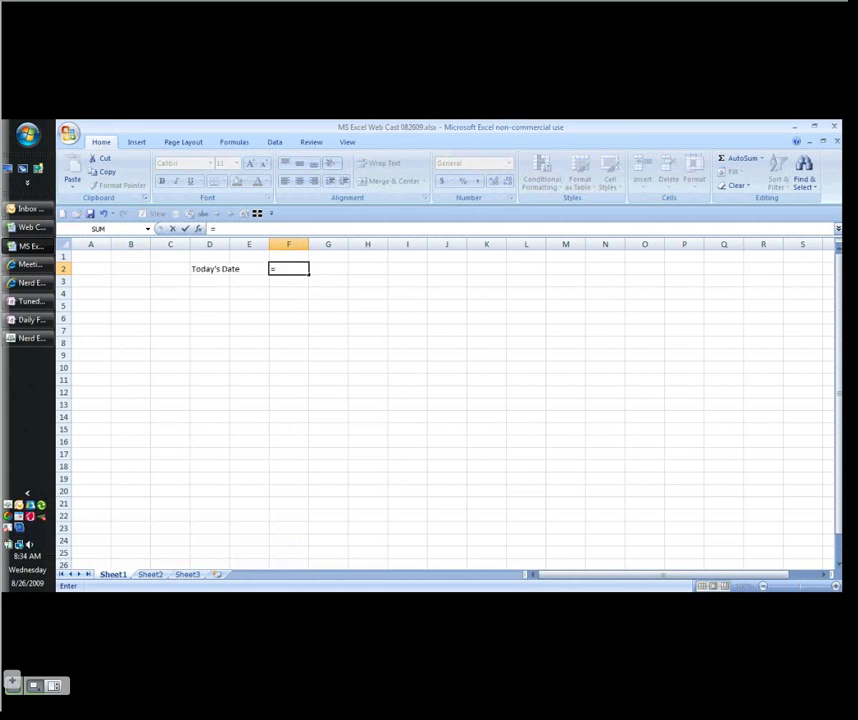
{"action": "type", "text": "today()"}
{"action": "key", "text": "ctrl+Return"}
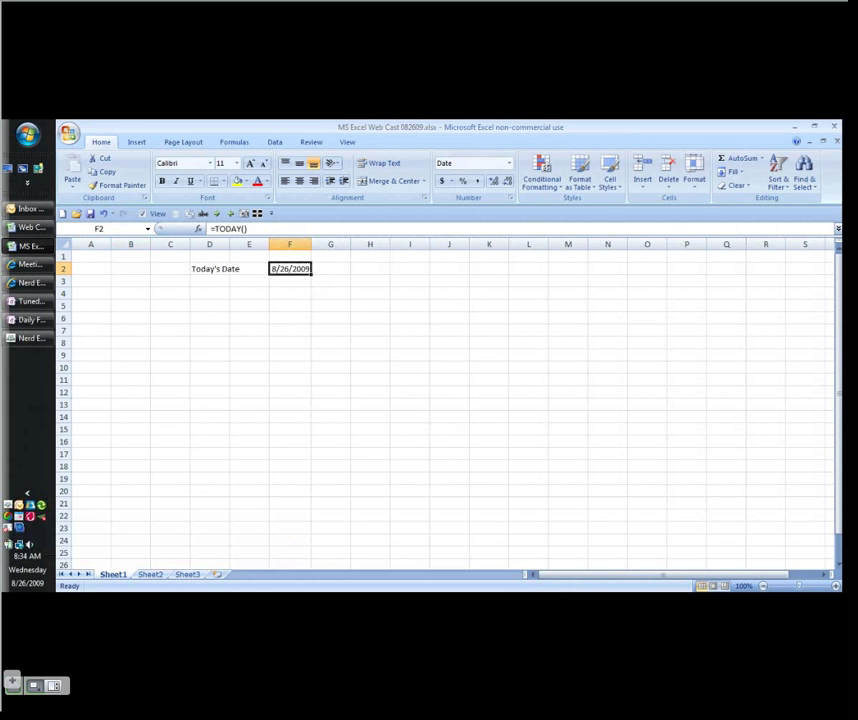
Step: Widen column D for the label and give F2 the 03/14/01 date type (08/26/09)
{"action": "left_click_drag", "start_coordinate": [229, 244], "coordinate": [242, 244]}
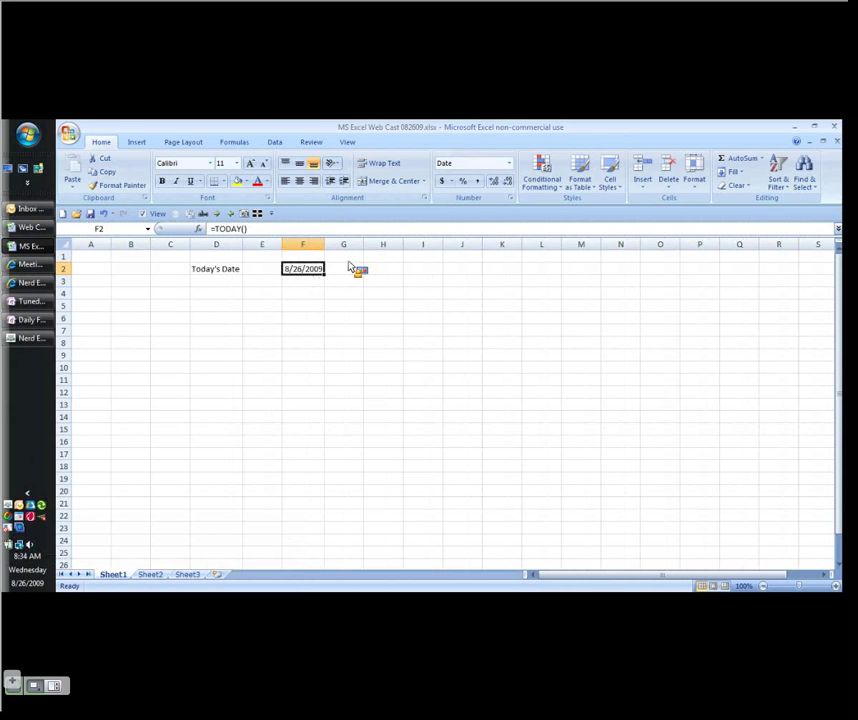
{"action": "key", "text": "ctrl+1"}
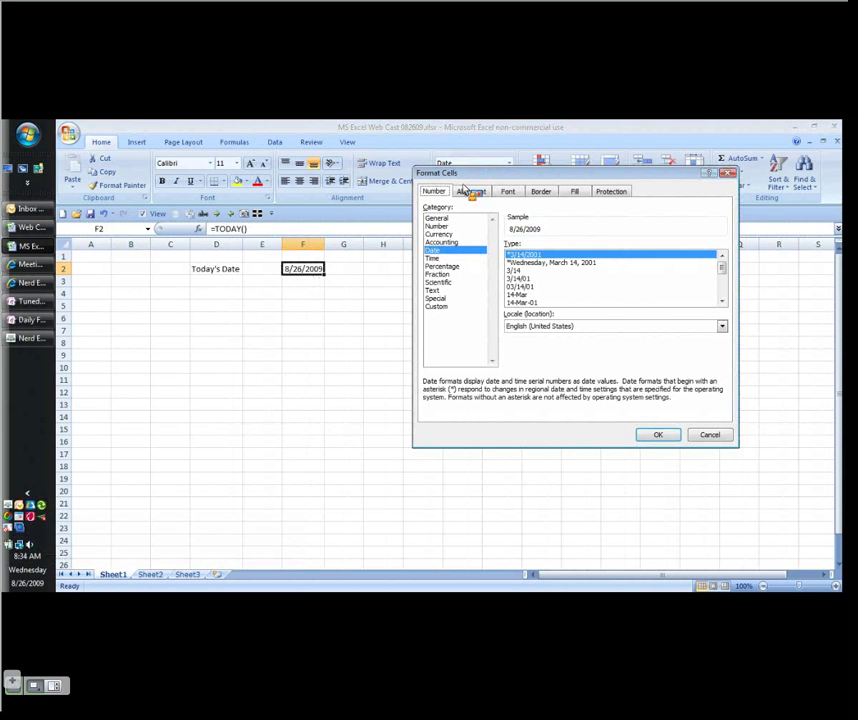
{"action": "left_click_drag", "start_coordinate": [724, 268], "coordinate": [727, 301]}
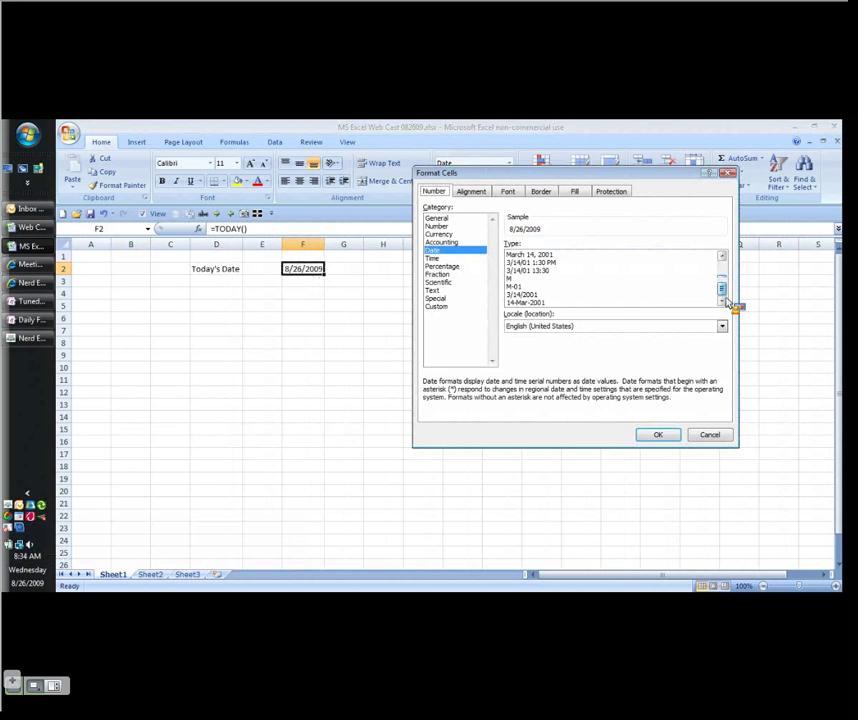
{"action": "left_click_drag", "start_coordinate": [722, 289], "coordinate": [722, 262]}
{"action": "left_click", "coordinate": [555, 262]}
{"action": "left_click", "coordinate": [520, 286]}
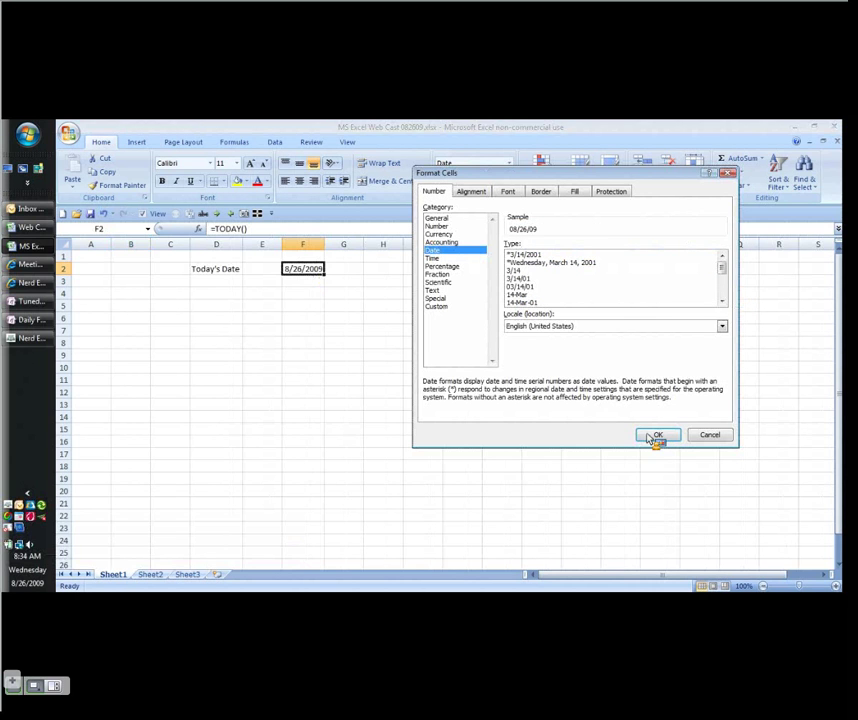
{"action": "left_click", "coordinate": [655, 436]}
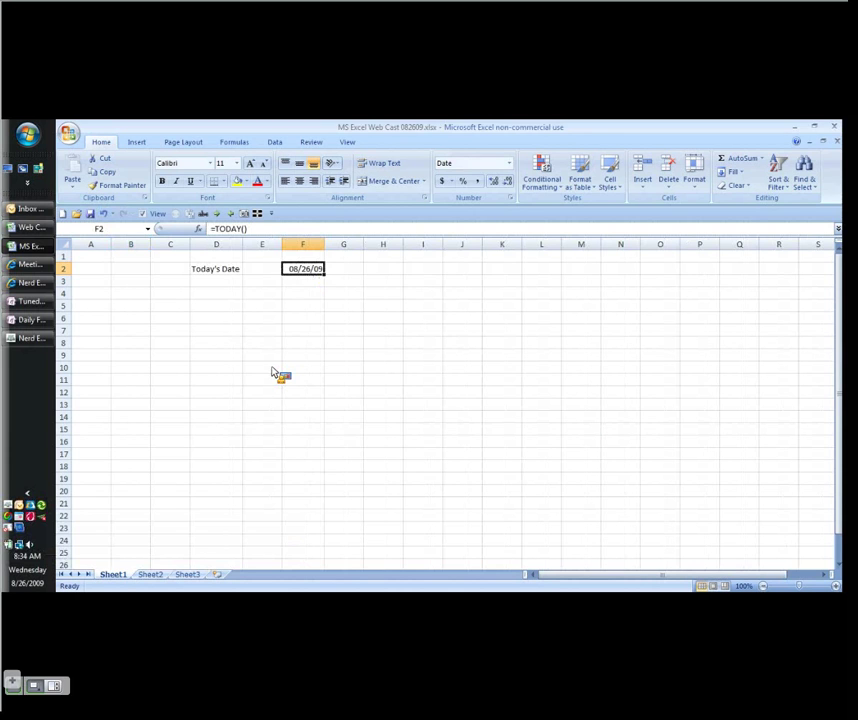
Step: Enter the heading 'Date' in B4 and the first date 8/1/2009 in B5
{"action": "left_click", "coordinate": [130, 293]}
{"action": "type", "text": "Date"}
{"action": "key", "text": "Return"}
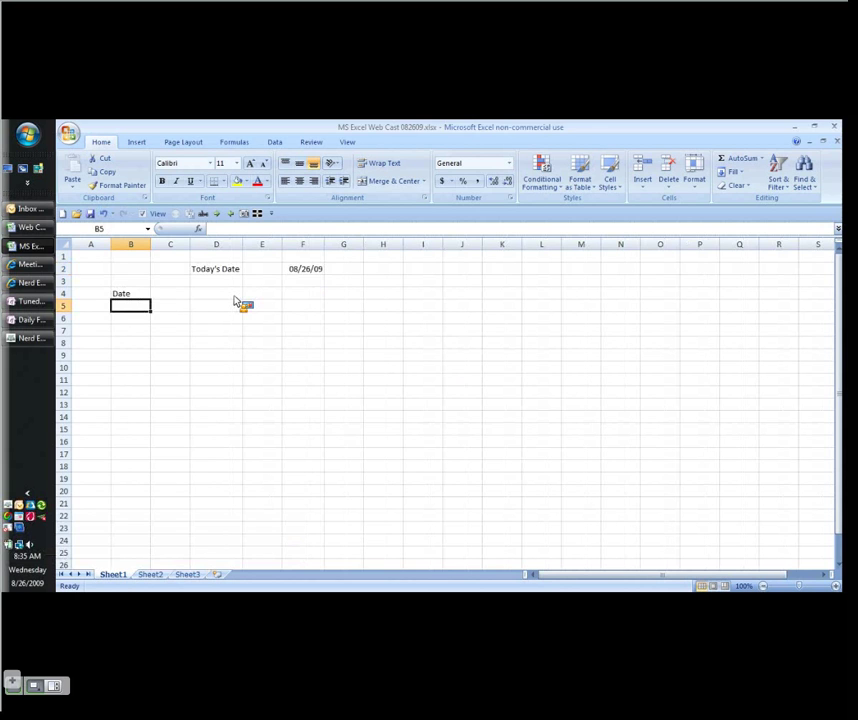
{"action": "type", "text": "8/1/2009"}
{"action": "key", "text": "Return"}
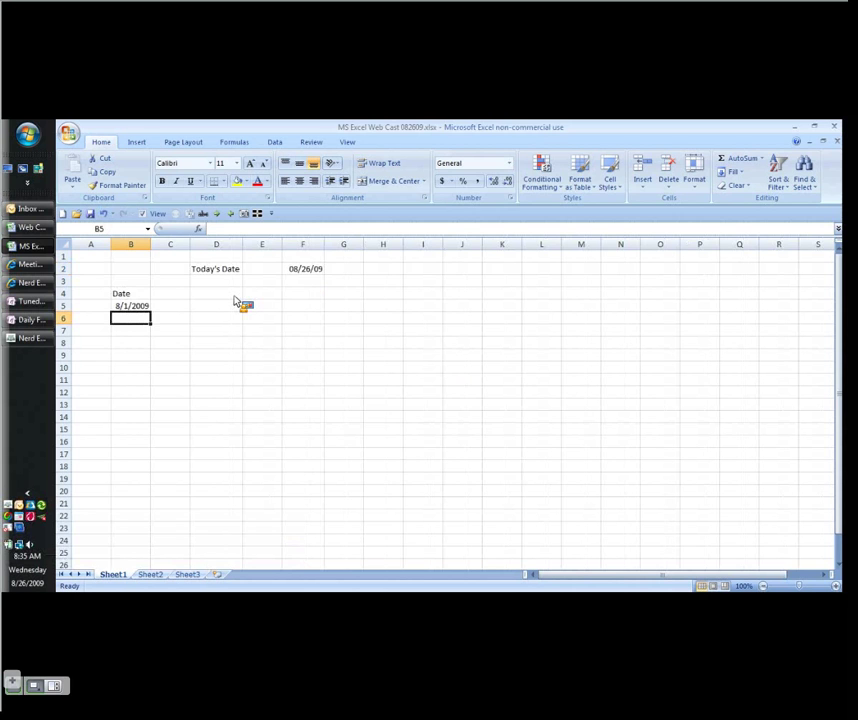
Step: Make B6 =+B5+1, fill it down through B35, and select the August dates
{"action": "type", "text": "+"}
{"action": "key", "text": "Up"}
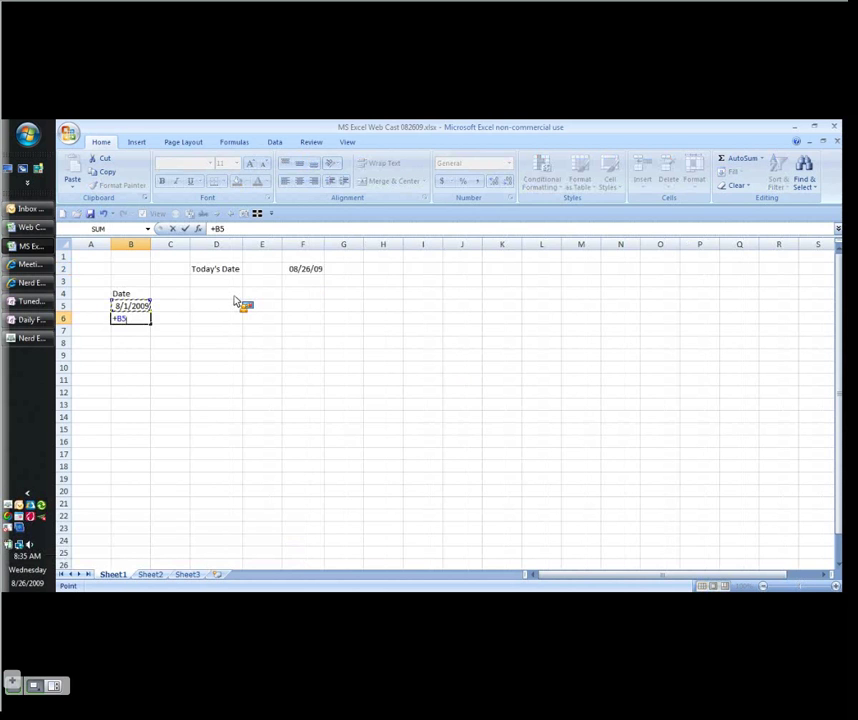
{"action": "type", "text": "+1"}
{"action": "key", "text": "Return"}
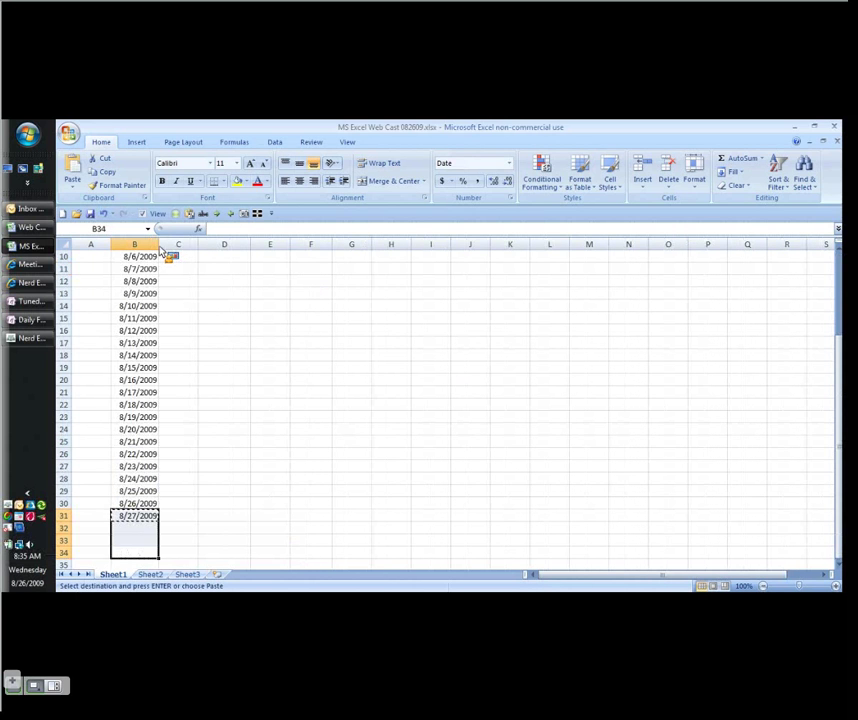
{"action": "key", "text": "Return"}
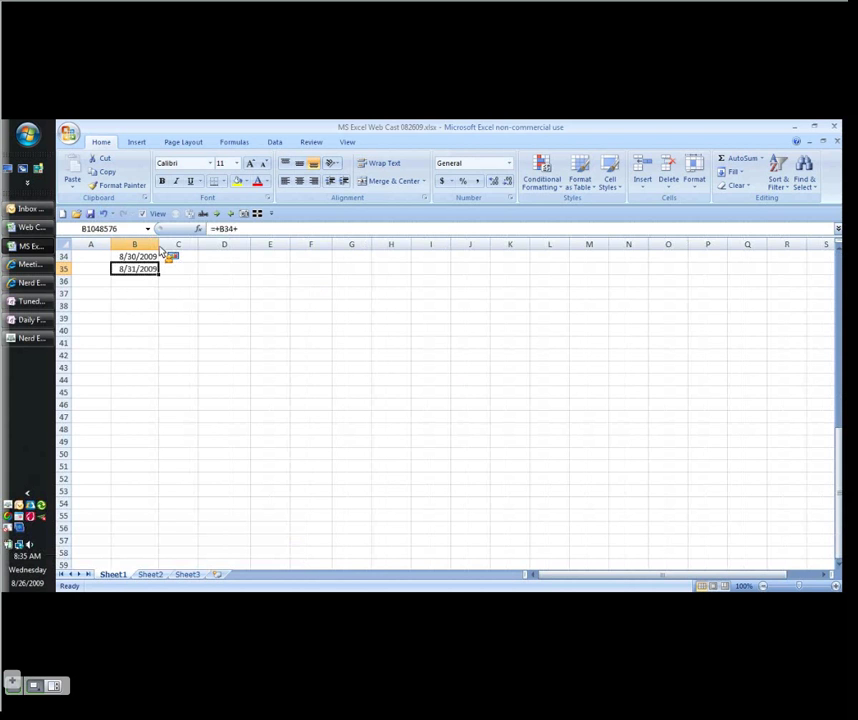
{"action": "left_click", "coordinate": [156, 245]}
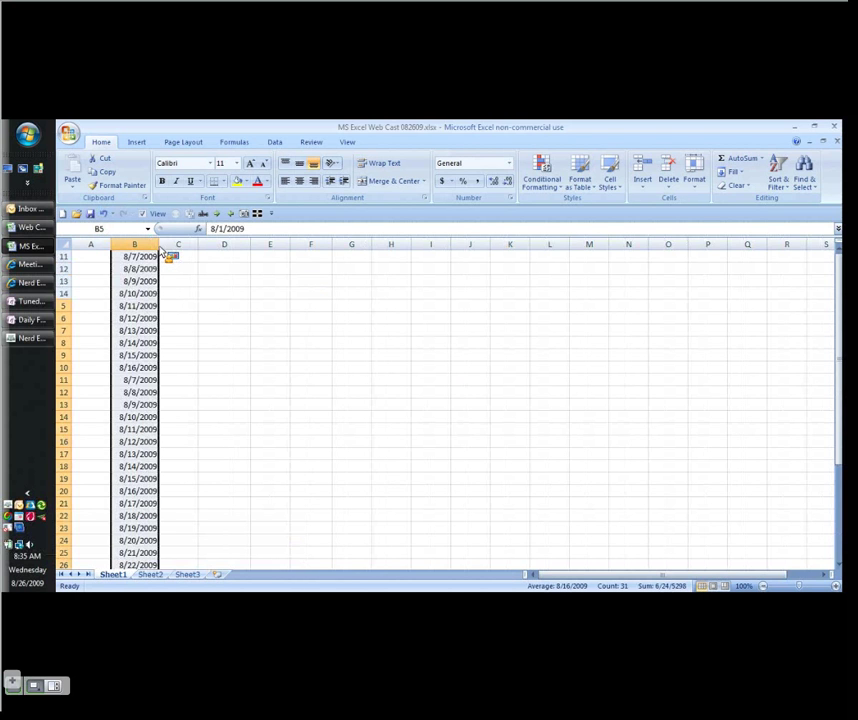
Step: Apply the 03/14/01 date type to B5:B35 so they read 08/01/09–08/31/09, leaving B5 active
{"action": "key", "text": "ctrl+1"}
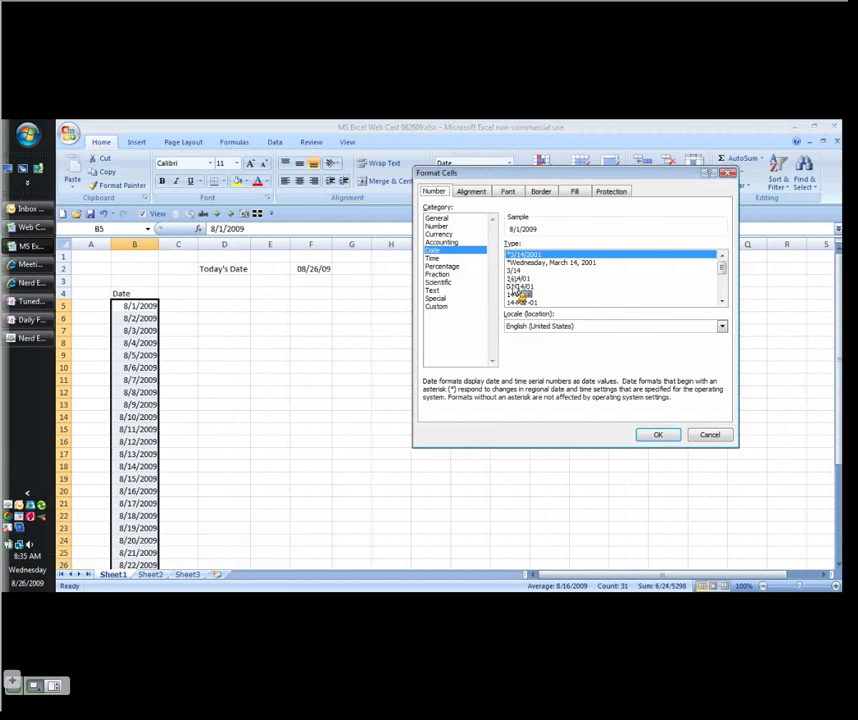
{"action": "left_click", "coordinate": [515, 287]}
{"action": "left_click", "coordinate": [658, 436]}
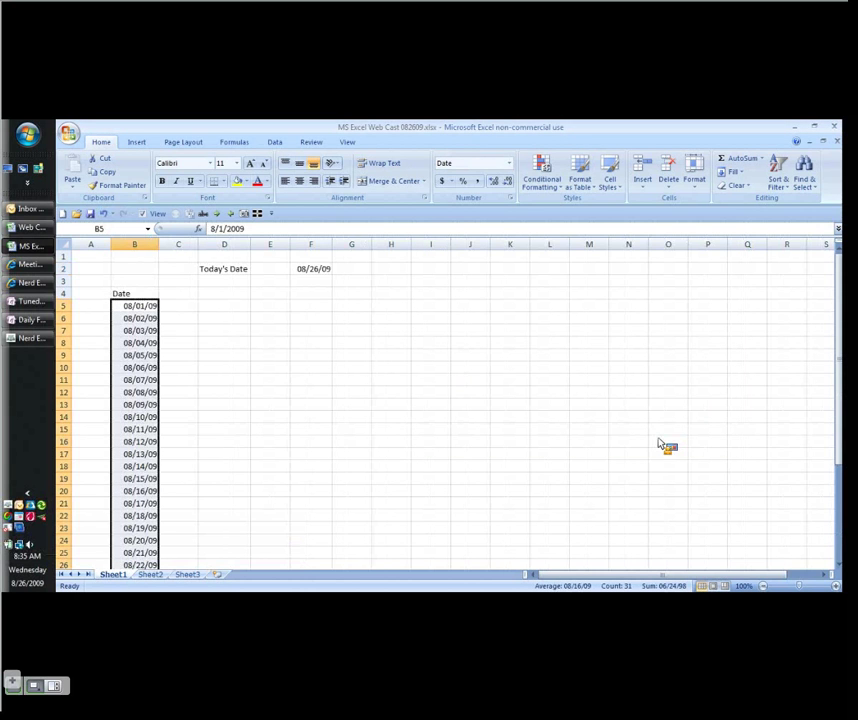
{"action": "left_click", "coordinate": [134, 306]}
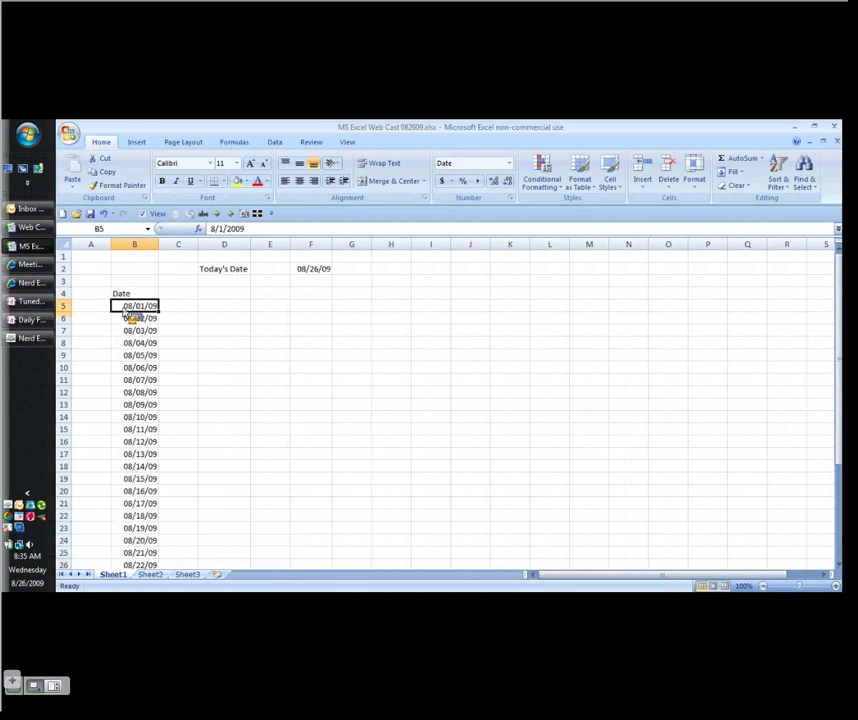
{"action": "left_click", "coordinate": [236, 142]}
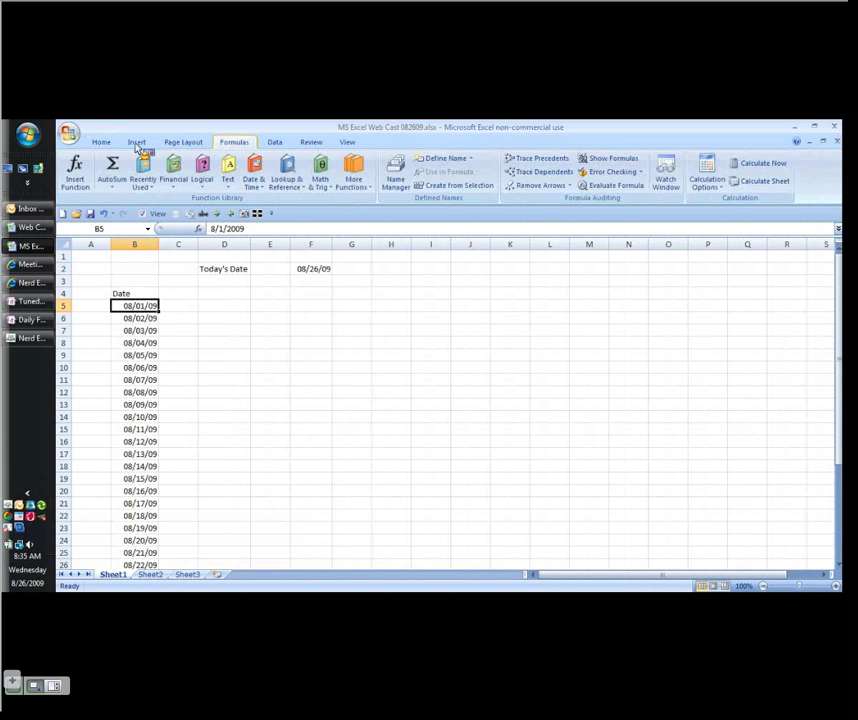
Step: Start a new conditional formatting rule for cell values equal to =$F$2
{"action": "left_click", "coordinate": [102, 142]}
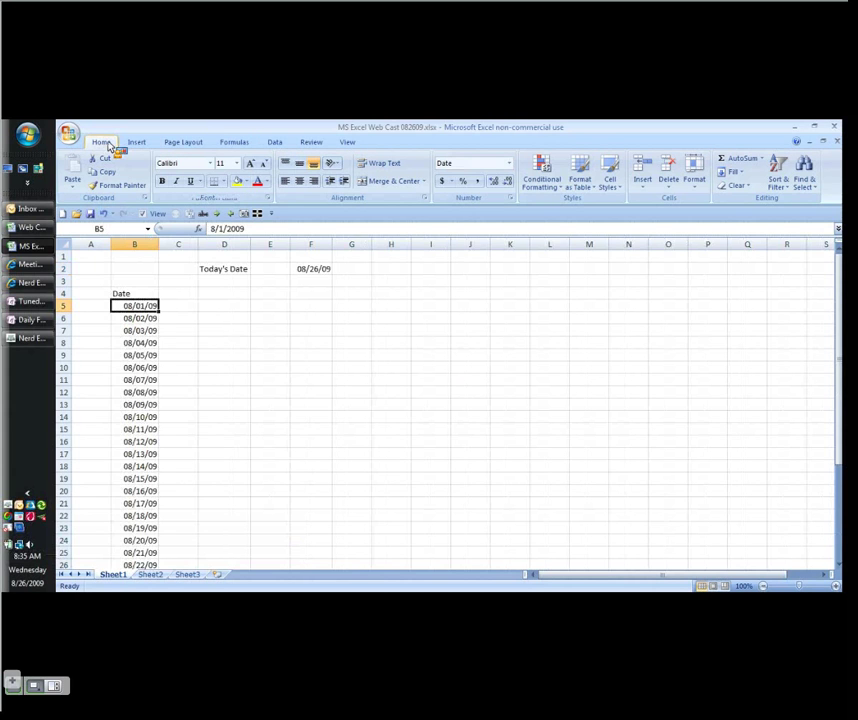
{"action": "left_click", "coordinate": [546, 186]}
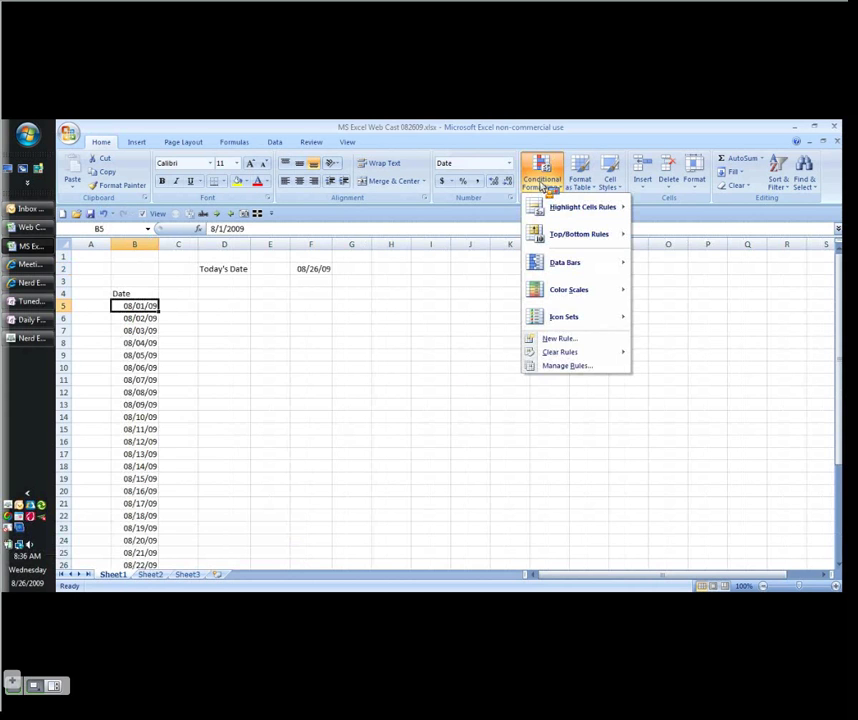
{"action": "mouse_move", "coordinate": [561, 296]}
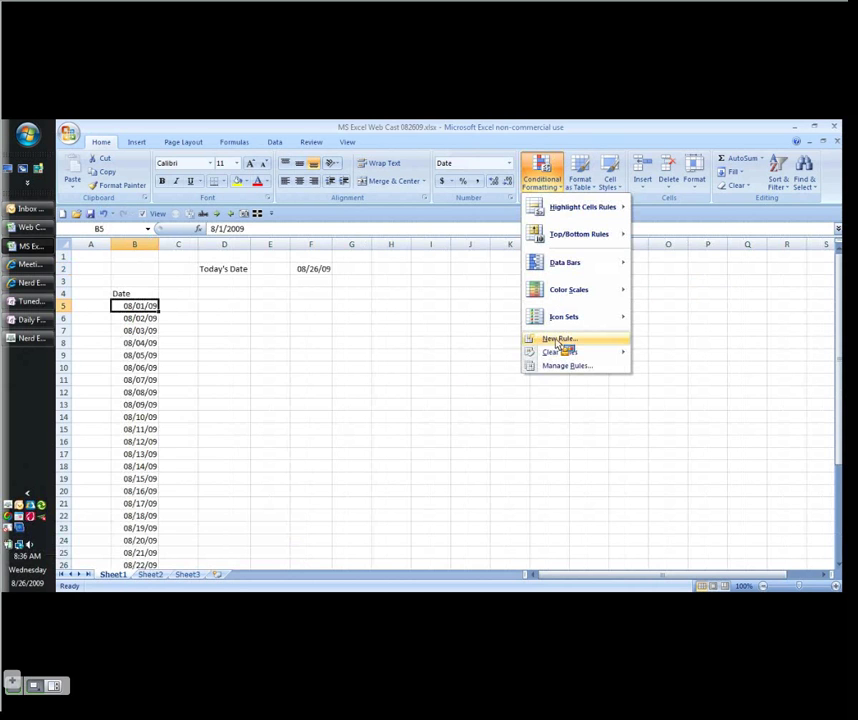
{"action": "left_click", "coordinate": [558, 340]}
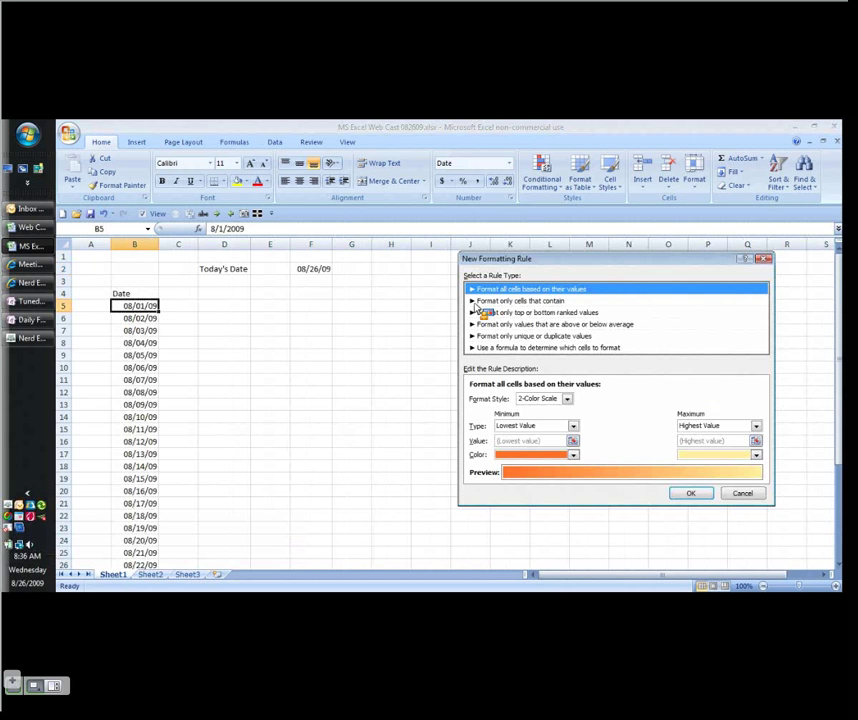
{"action": "left_click", "coordinate": [479, 301]}
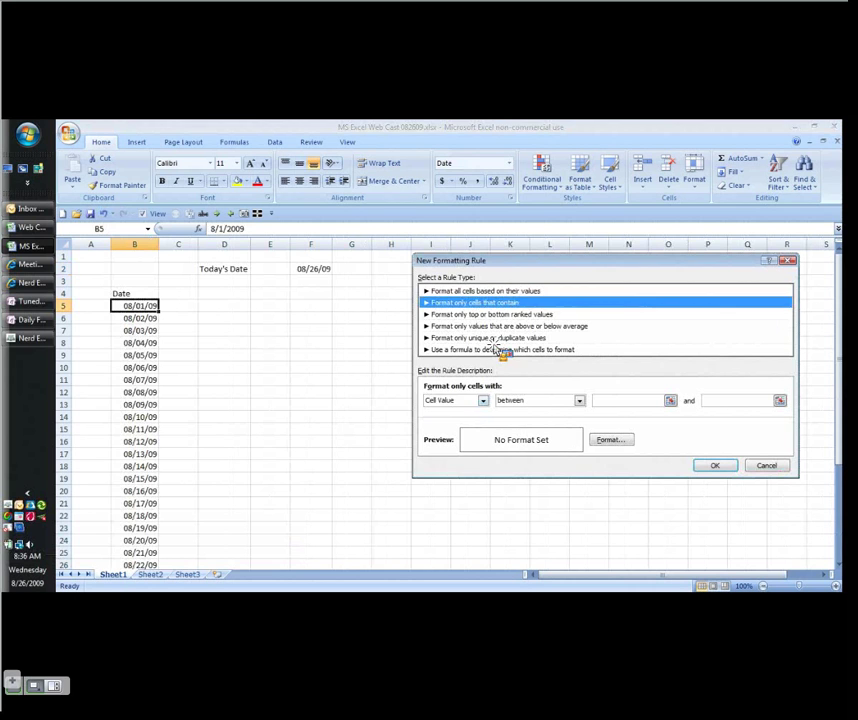
{"action": "left_click", "coordinate": [459, 405]}
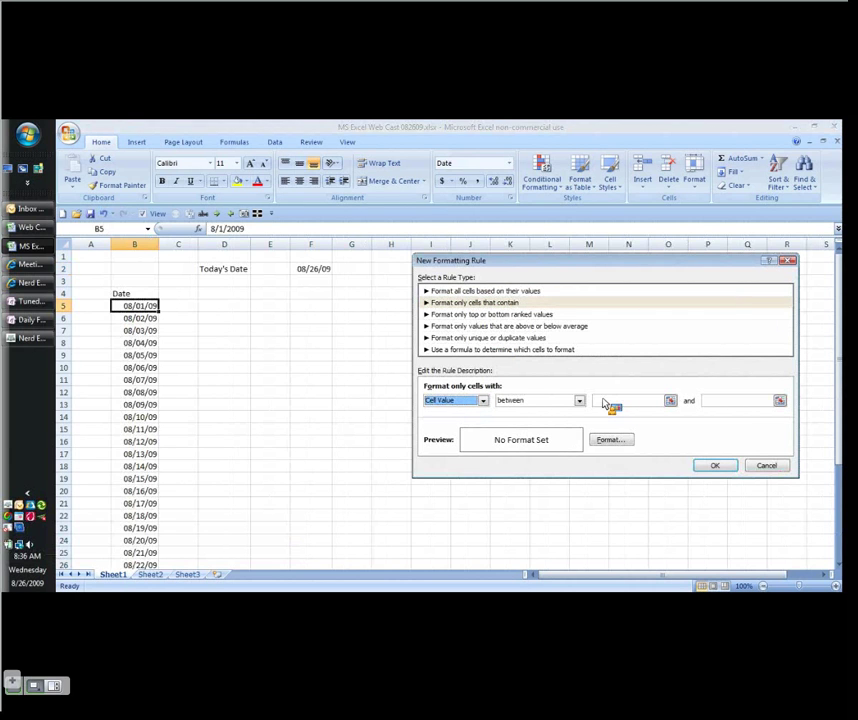
{"action": "left_click", "coordinate": [313, 270]}
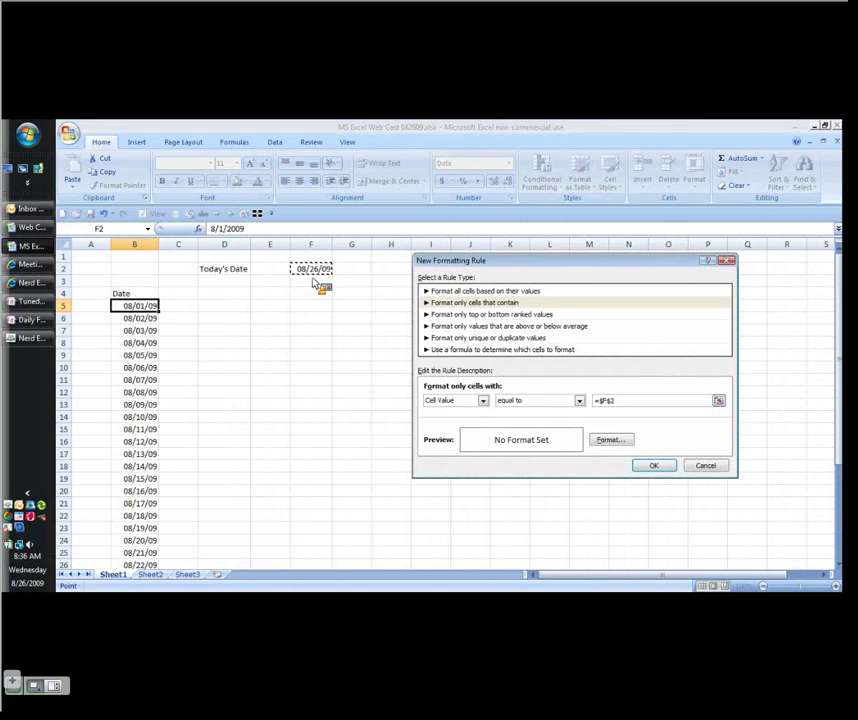
Step: Give matching cells red text and a yellow background fill
{"action": "left_click", "coordinate": [612, 442]}
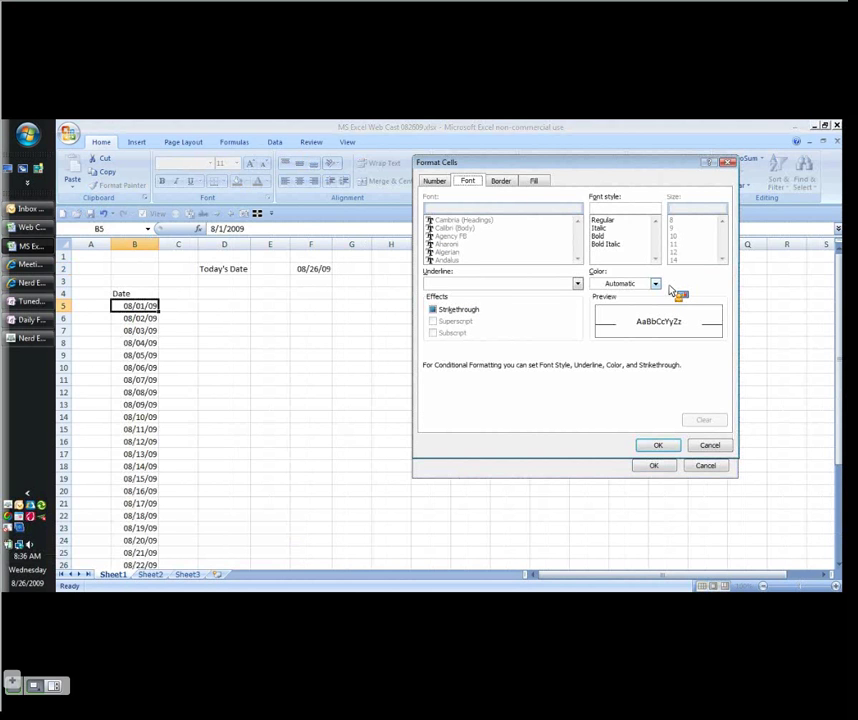
{"action": "left_click", "coordinate": [656, 284]}
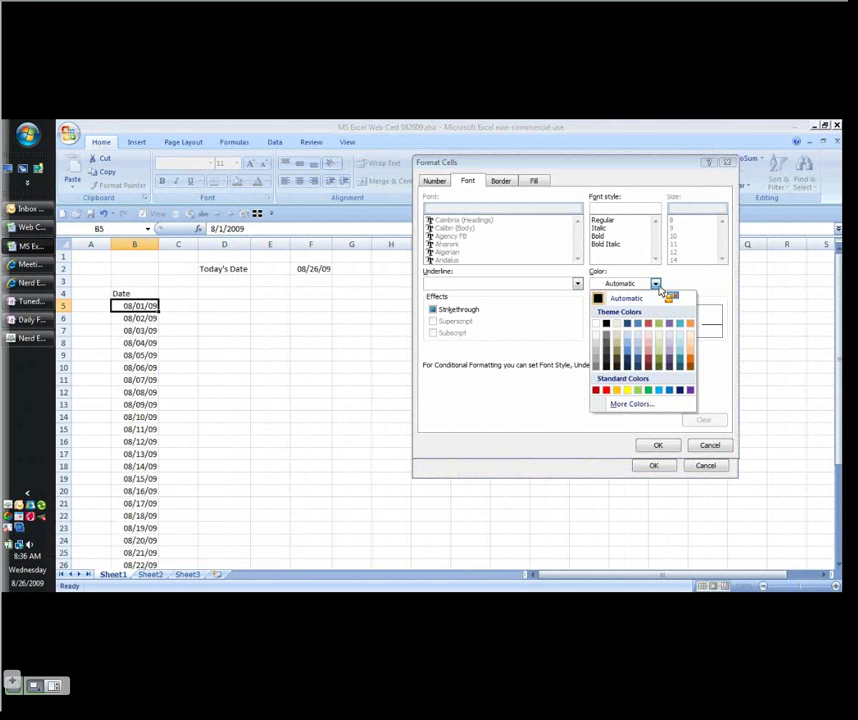
{"action": "left_click", "coordinate": [627, 390]}
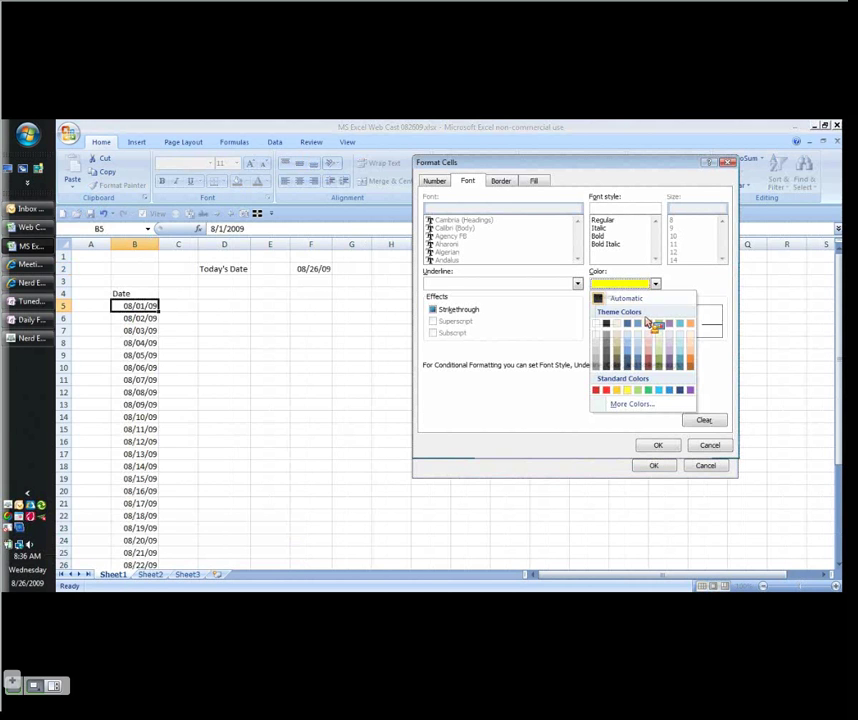
{"action": "left_click", "coordinate": [648, 322]}
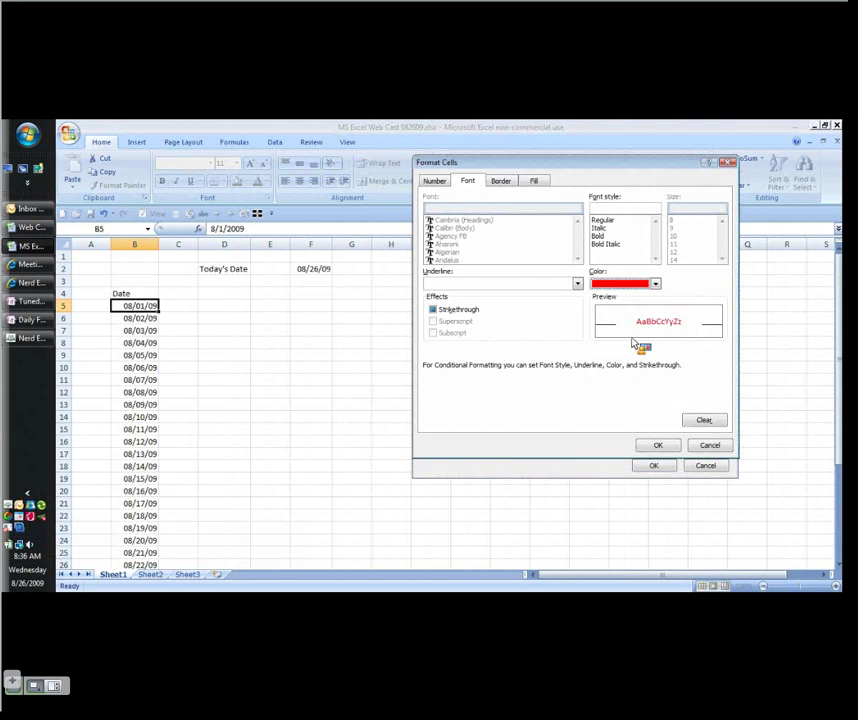
{"action": "left_click", "coordinate": [534, 180]}
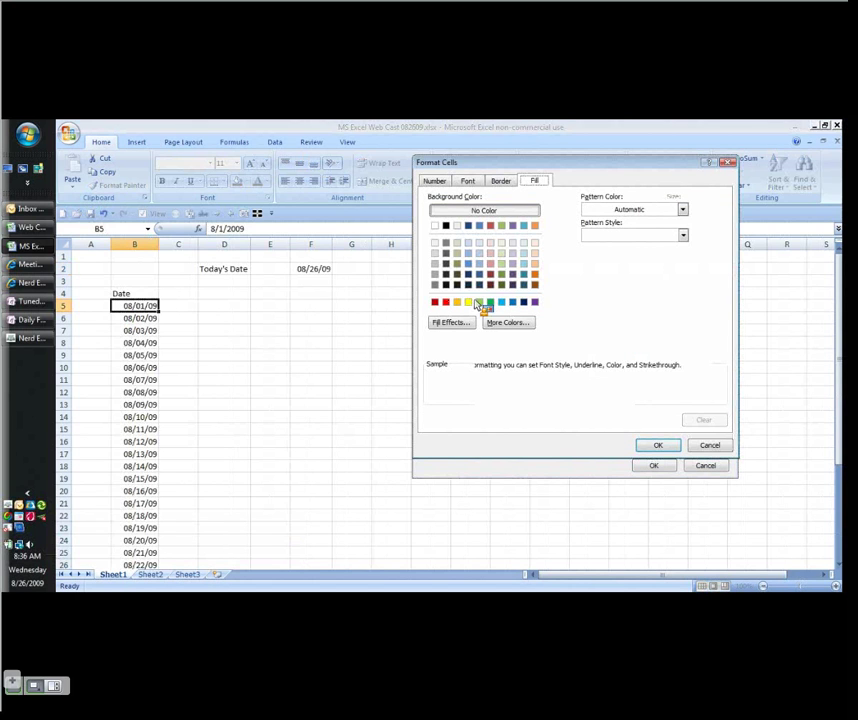
{"action": "left_click", "coordinate": [480, 303]}
{"action": "left_click", "coordinate": [675, 445]}
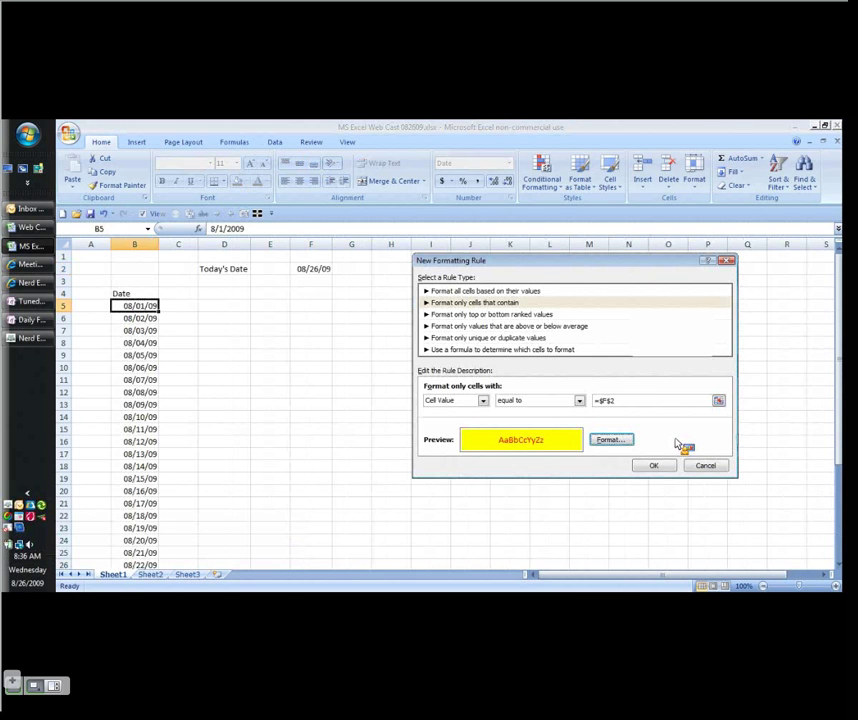
Step: Make the matching cells' text bold as well and save the rule
{"action": "left_click", "coordinate": [611, 439]}
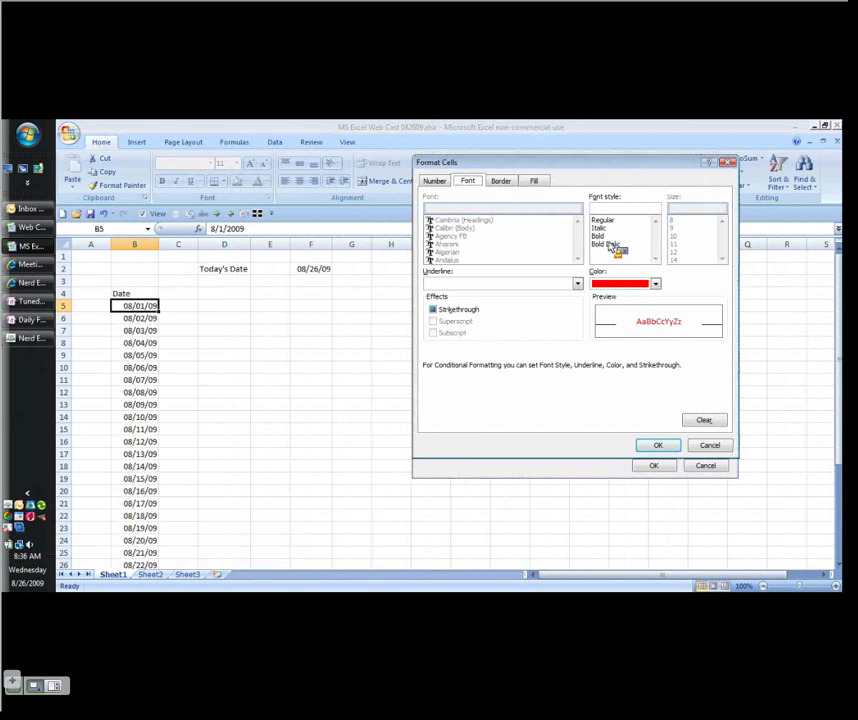
{"action": "left_click", "coordinate": [605, 236]}
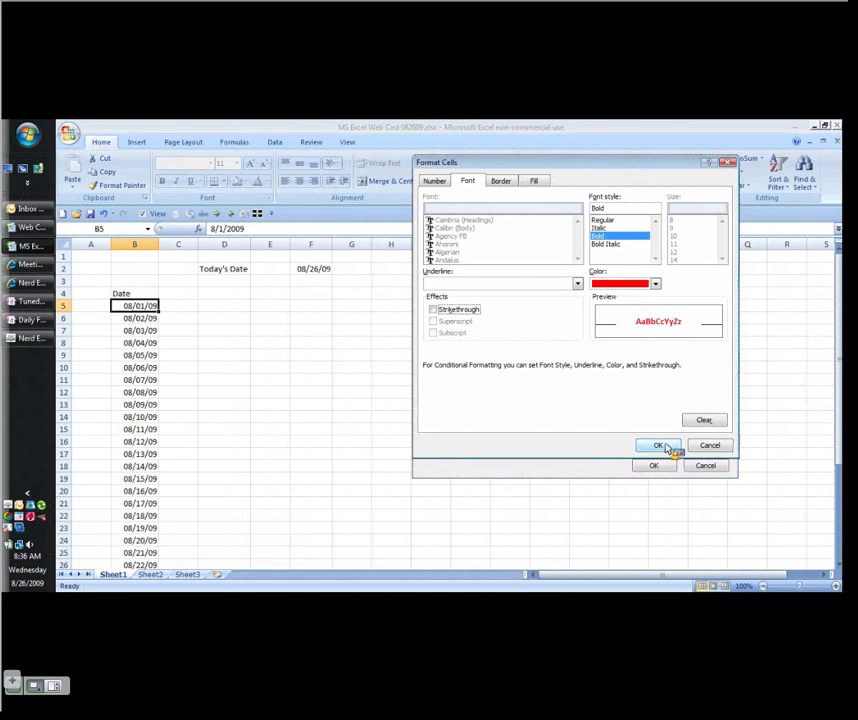
{"action": "left_click", "coordinate": [659, 445]}
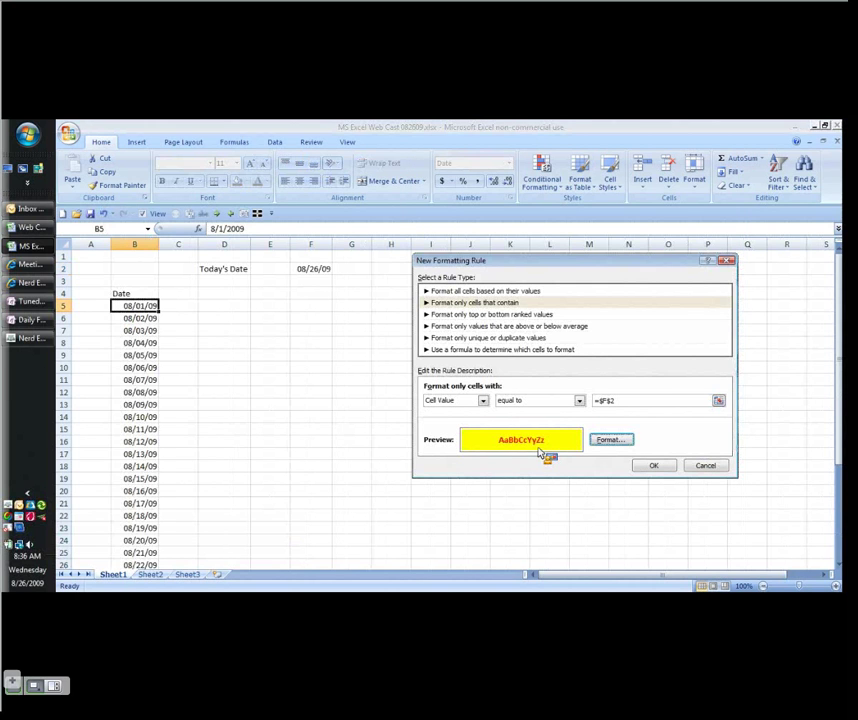
{"action": "left_click", "coordinate": [655, 466]}
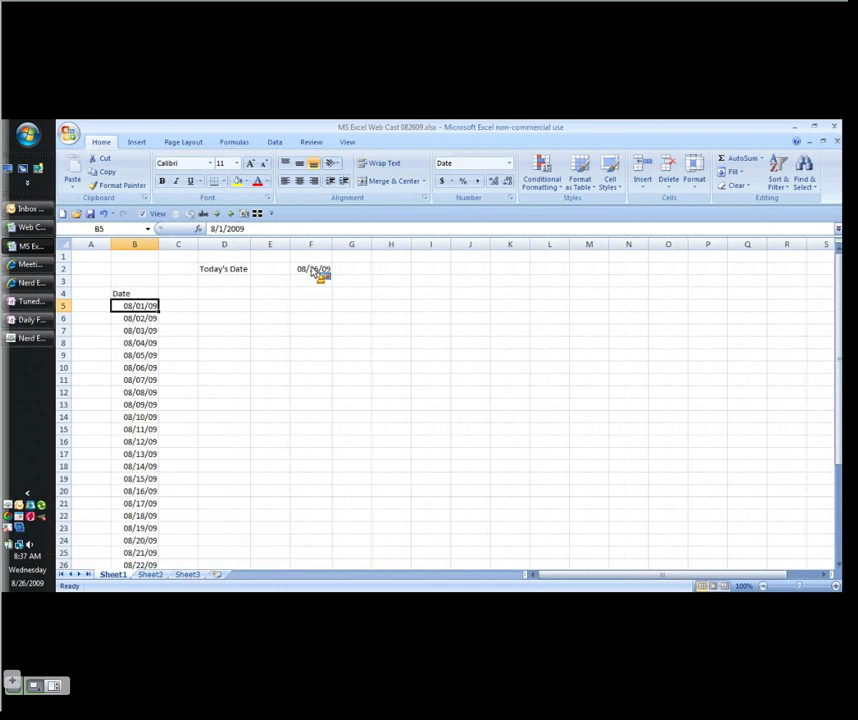
Step: Paste B5's formats onto B6:B35 so the 08/26/09 row is highlighted
{"action": "left_click", "coordinate": [107, 172]}
{"action": "left_click_drag", "start_coordinate": [134, 318], "coordinate": [140, 540]}
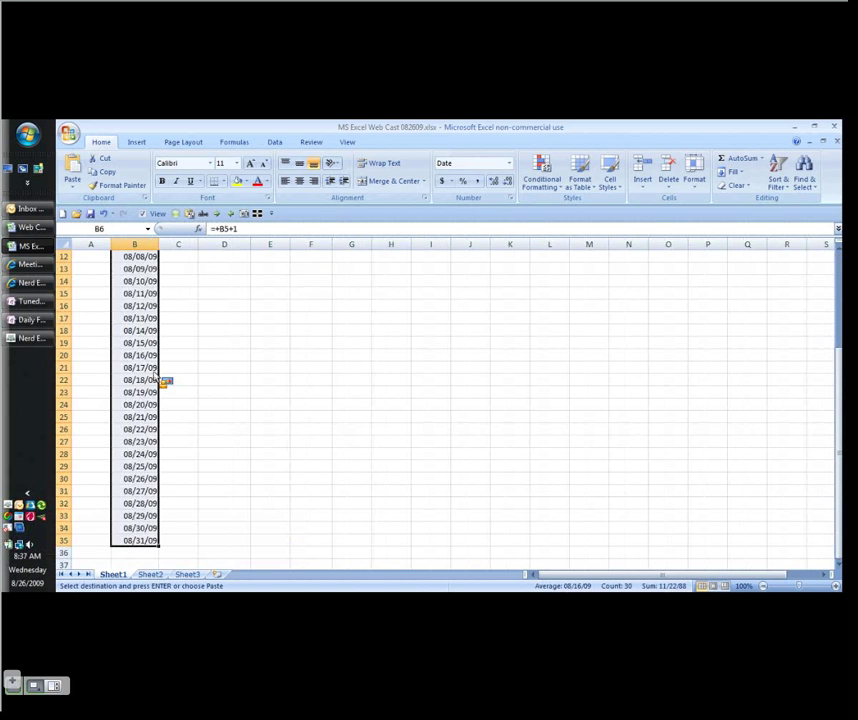
{"action": "left_click", "coordinate": [72, 182]}
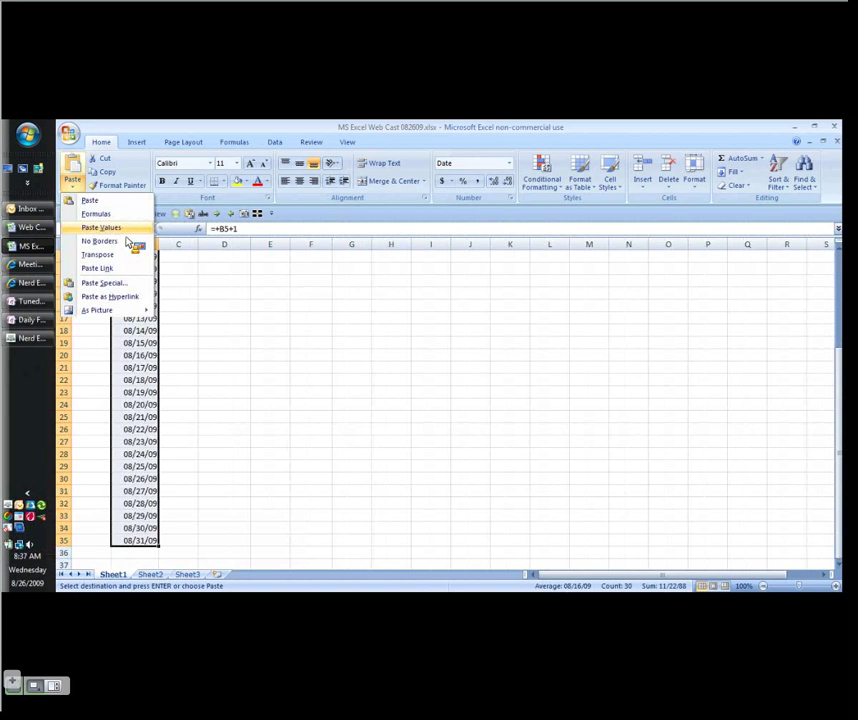
{"action": "left_click", "coordinate": [105, 283]}
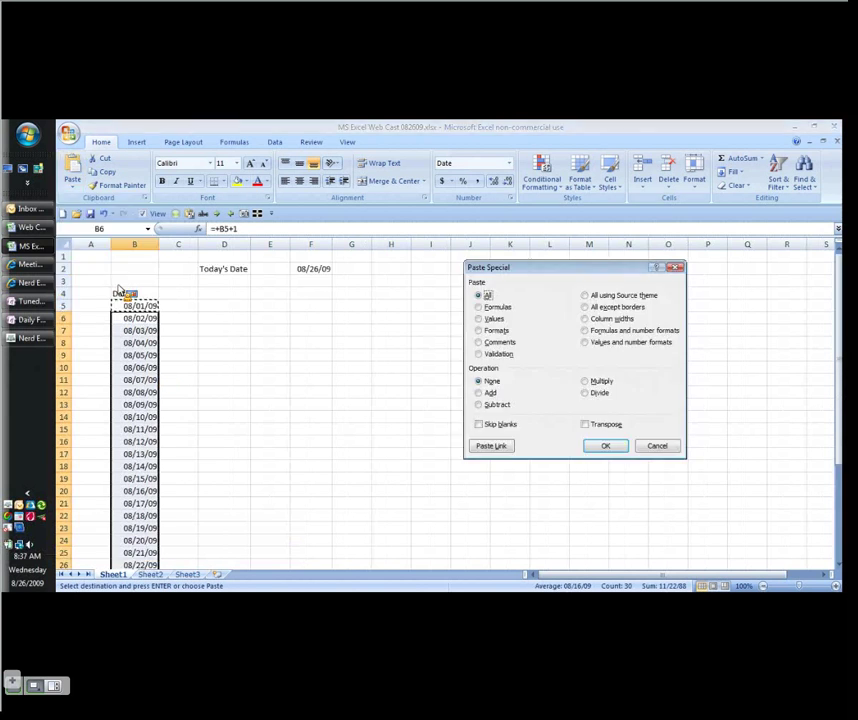
{"action": "key", "text": "alt+t"}
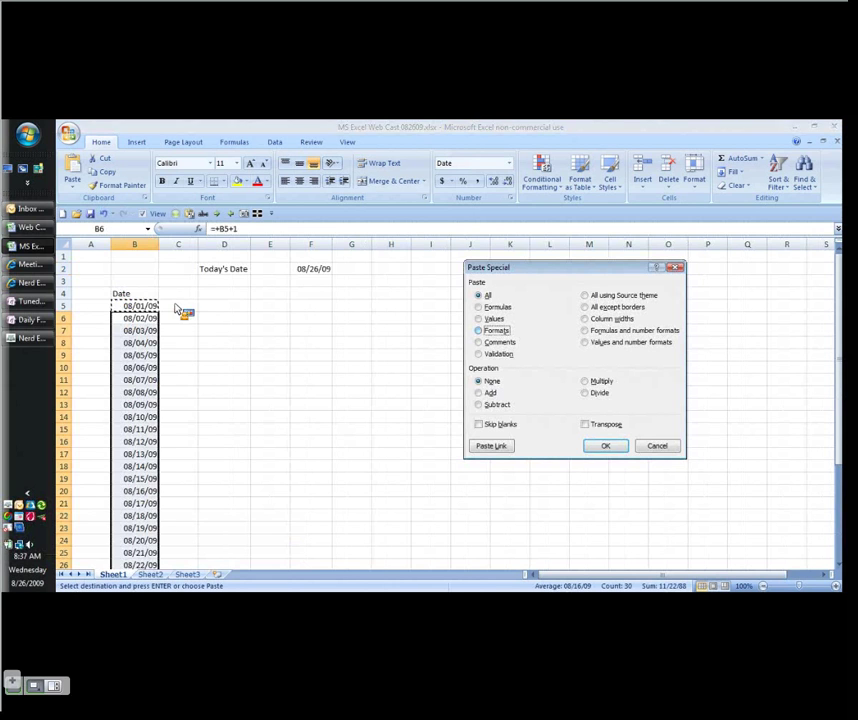
{"action": "left_click", "coordinate": [606, 446]}
Step: Begin a weekday heading in column C by typing 'Weed'
{"action": "scroll", "coordinate": [185, 507], "scroll_direction": "down", "scroll_amount": 3}
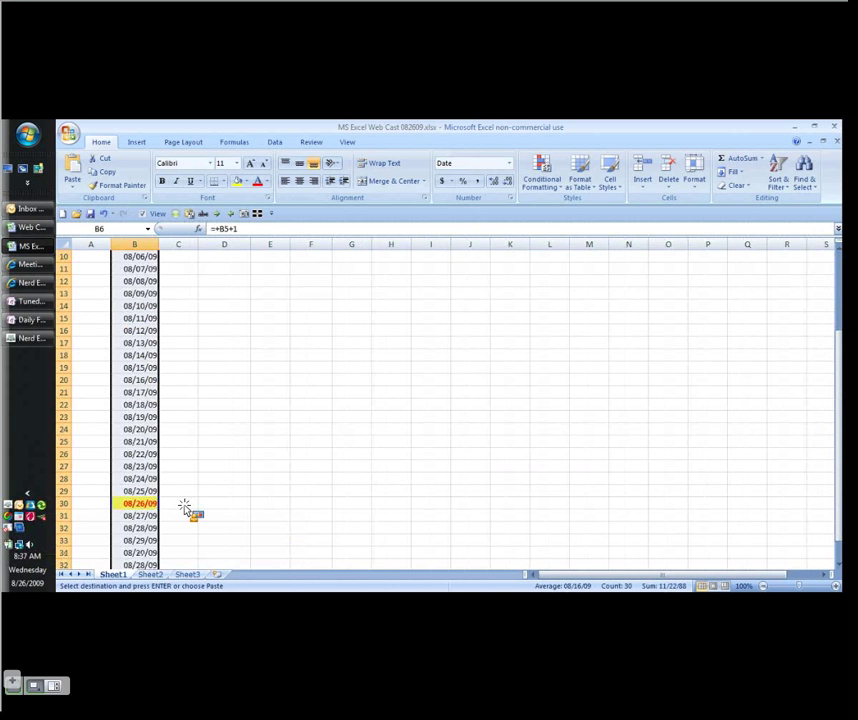
{"action": "left_click", "coordinate": [185, 507]}
{"action": "scroll", "coordinate": [178, 460], "scroll_direction": "down", "scroll_amount": 2}
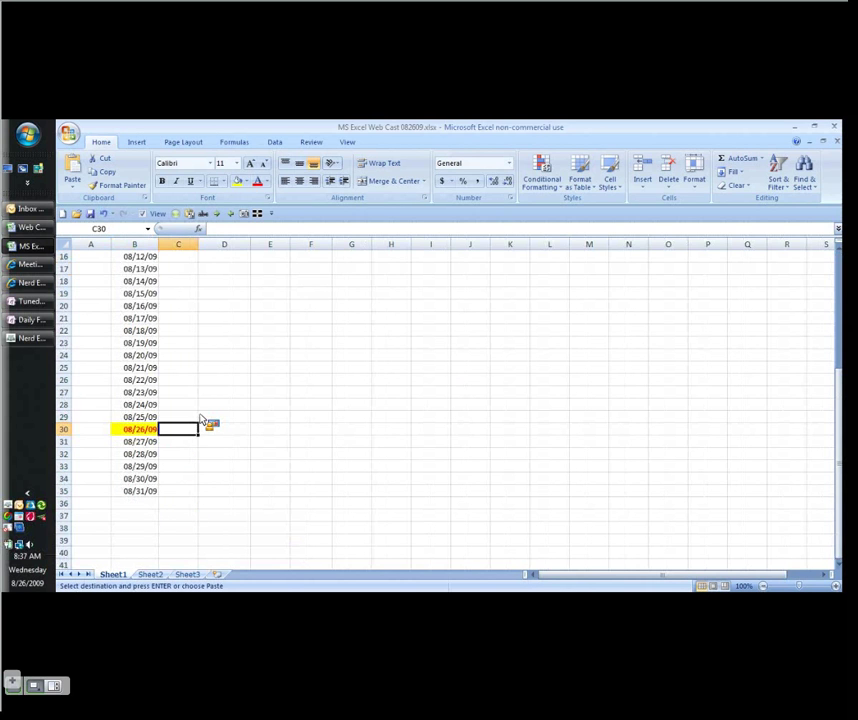
{"action": "type", "text": "Weed"}
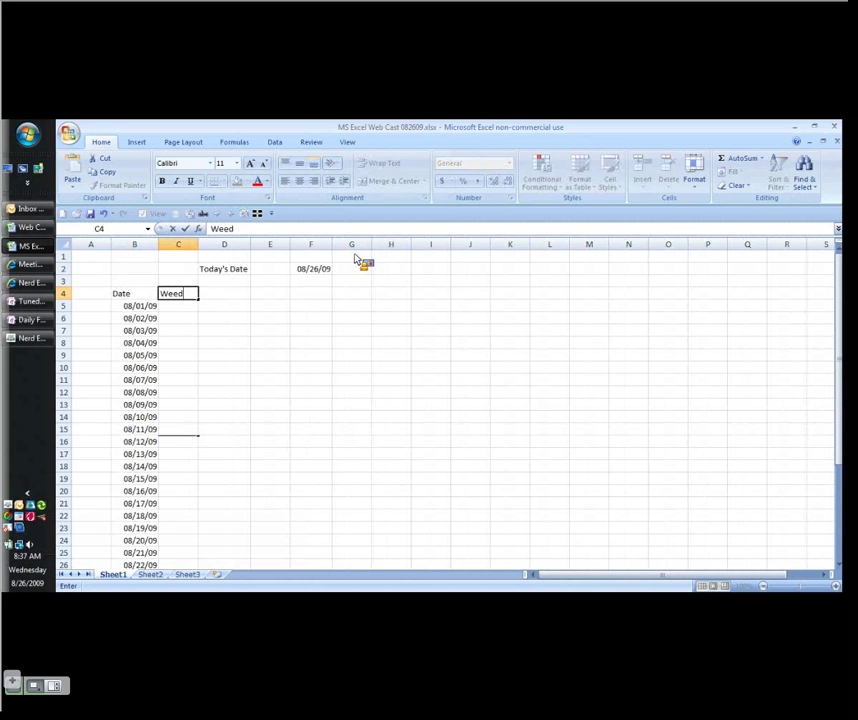
Step: Correct the C4 heading to 'Weekday'
{"action": "key", "text": "BackSpace"}
{"action": "type", "text": "kday"}
{"action": "key", "text": "Return"}
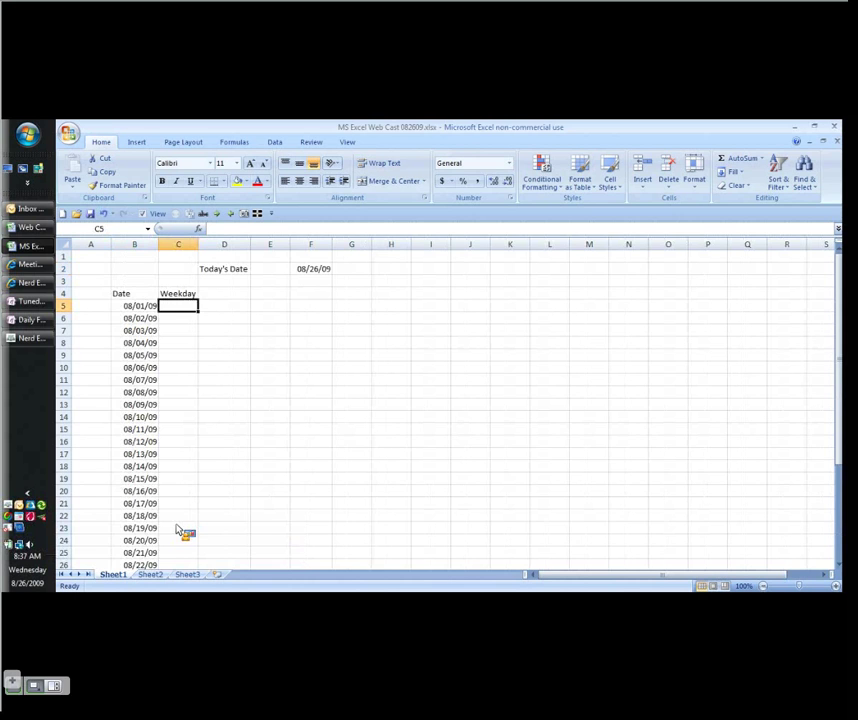
Step: On Sheet2, list numbers 1–7 beside Sun–Sat and select the table C3:D9
{"action": "key", "text": "ctrl+Page_Down"}
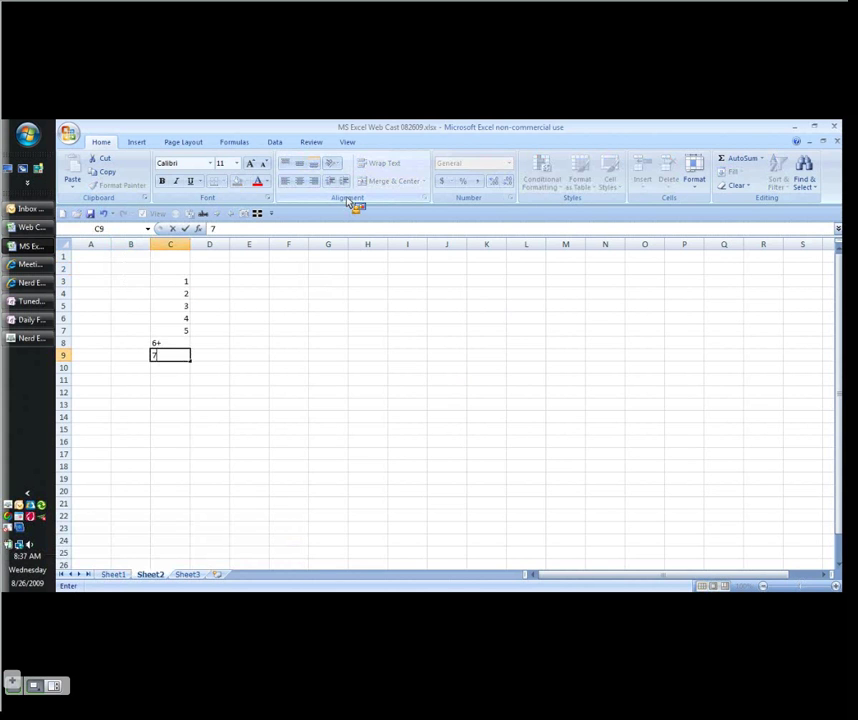
{"action": "key", "text": "Up"}
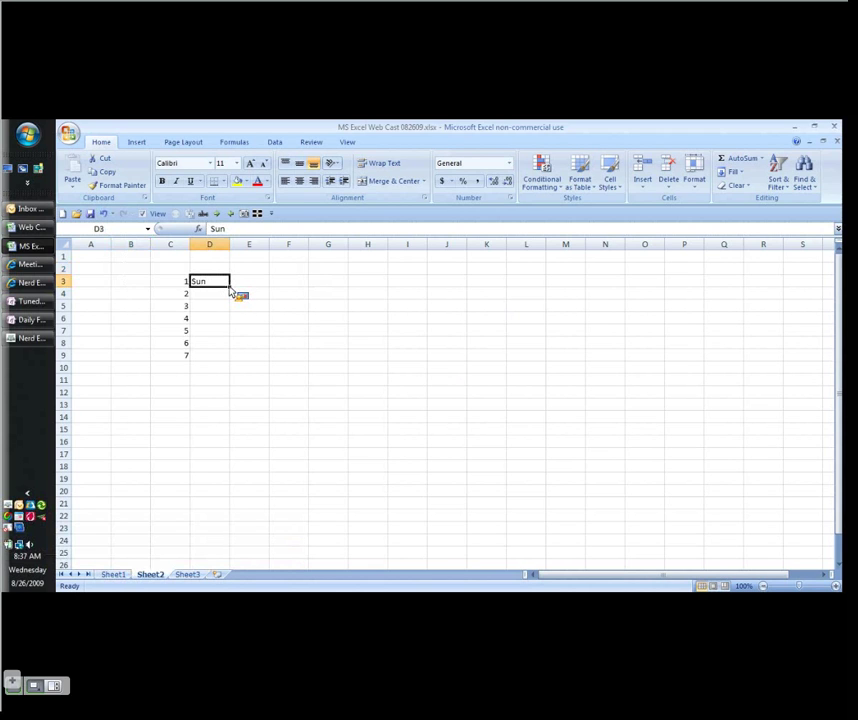
{"action": "left_click", "coordinate": [229, 290]}
{"action": "left_click_drag", "start_coordinate": [229, 290], "coordinate": [226, 356]}
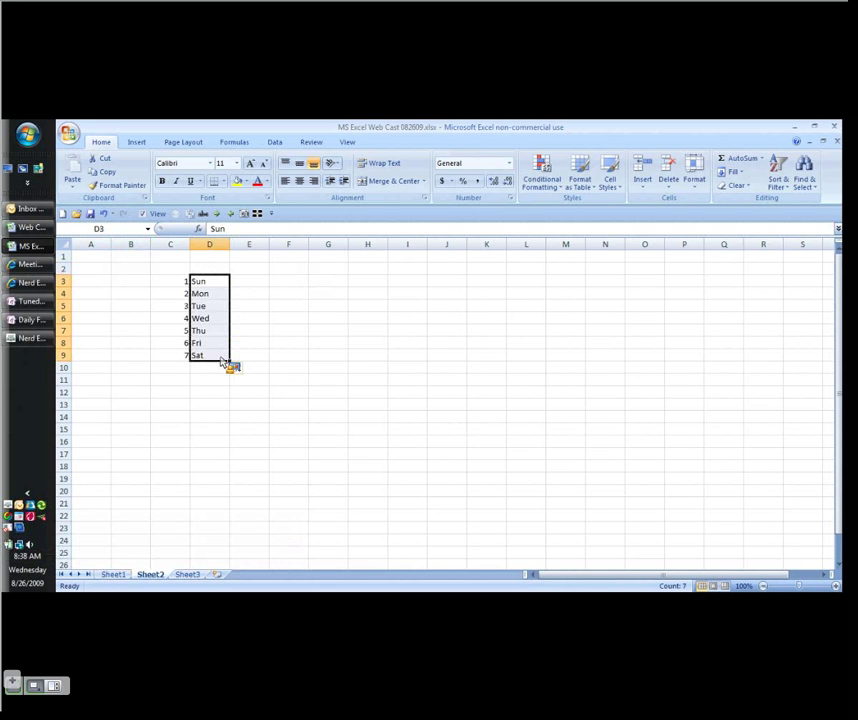
{"action": "left_click_drag", "start_coordinate": [178, 282], "coordinate": [209, 355]}
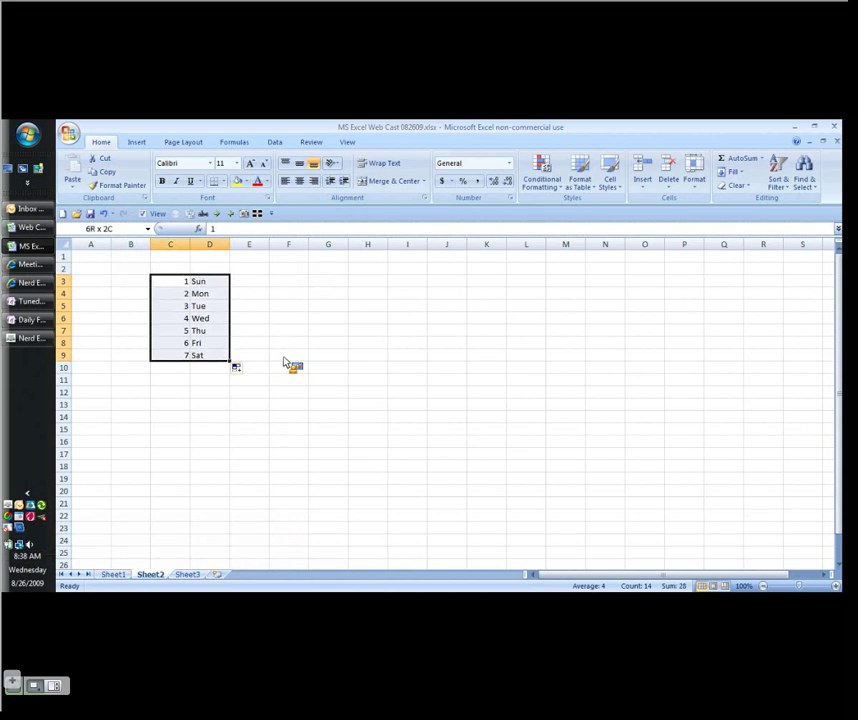
{"action": "left_click", "coordinate": [234, 142]}
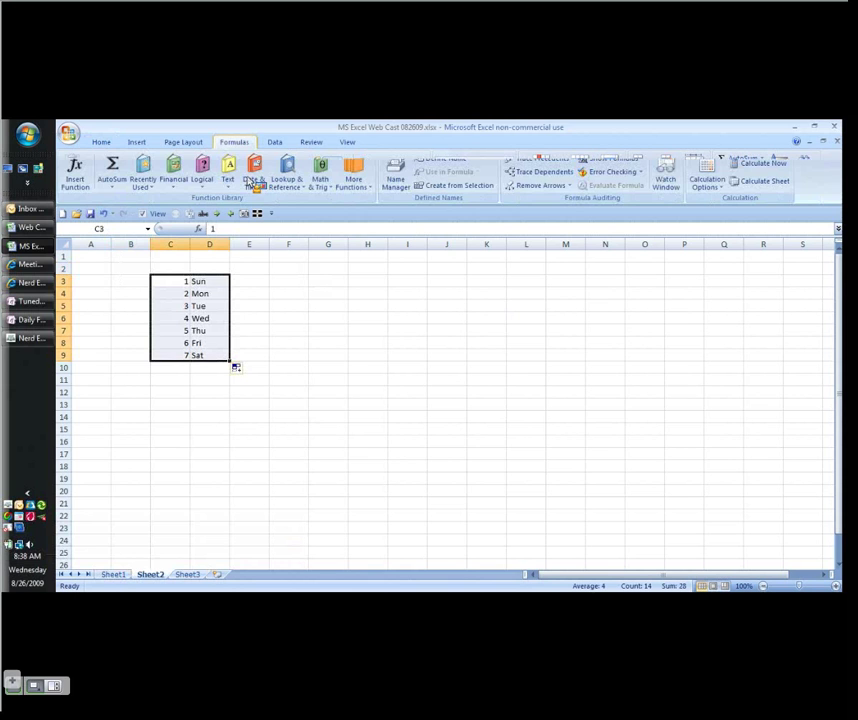
Step: Name the Sheet2 day table 'Weekdays', then return to Sheet1
{"action": "left_click", "coordinate": [445, 158]}
{"action": "type", "text": "Wel"}
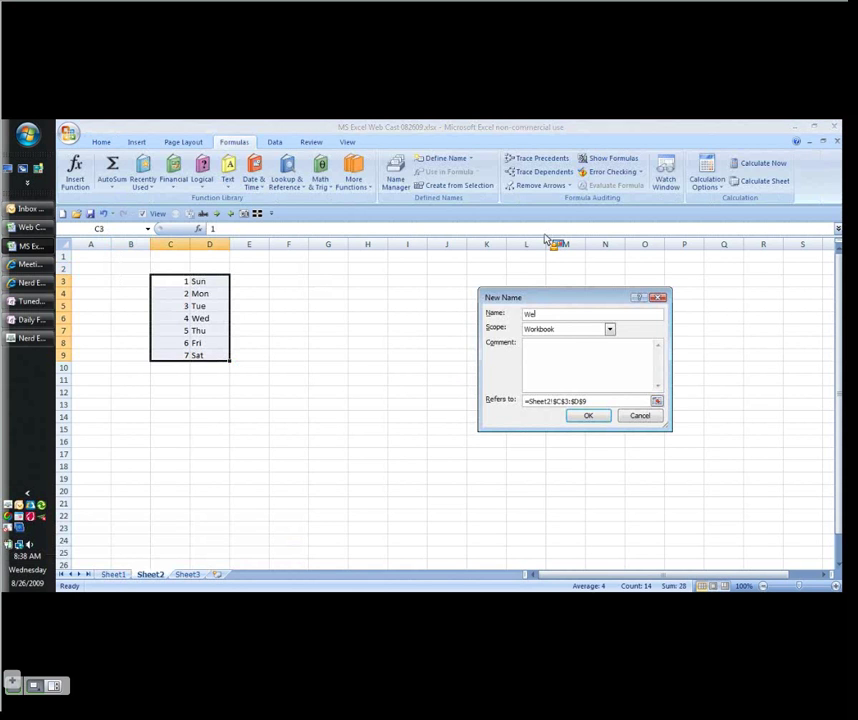
{"action": "type", "text": "ekdays"}
{"action": "key", "text": "Return"}
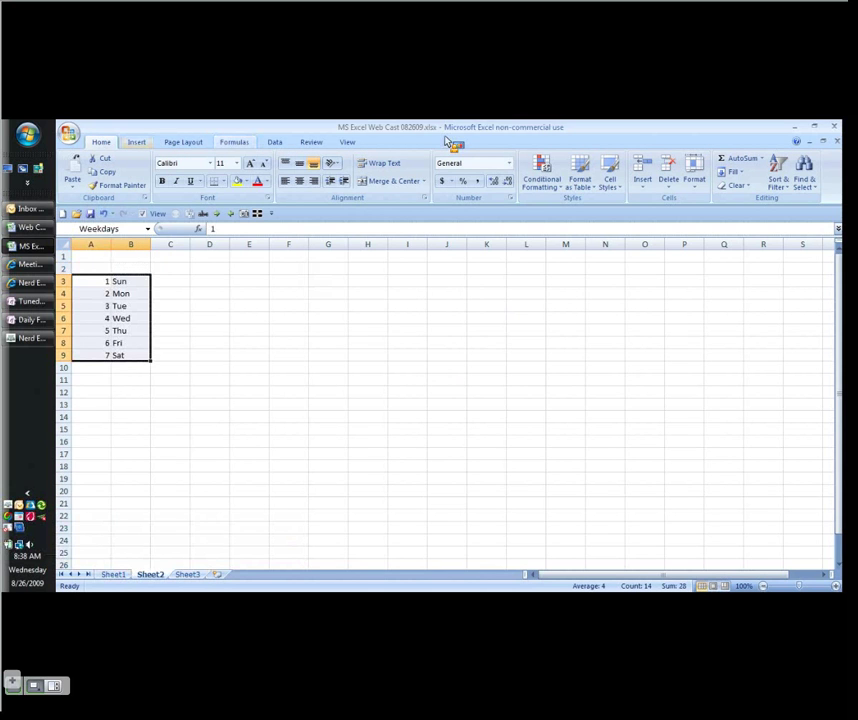
{"action": "key", "text": "alt+h"}
{"action": "key", "text": "b"}
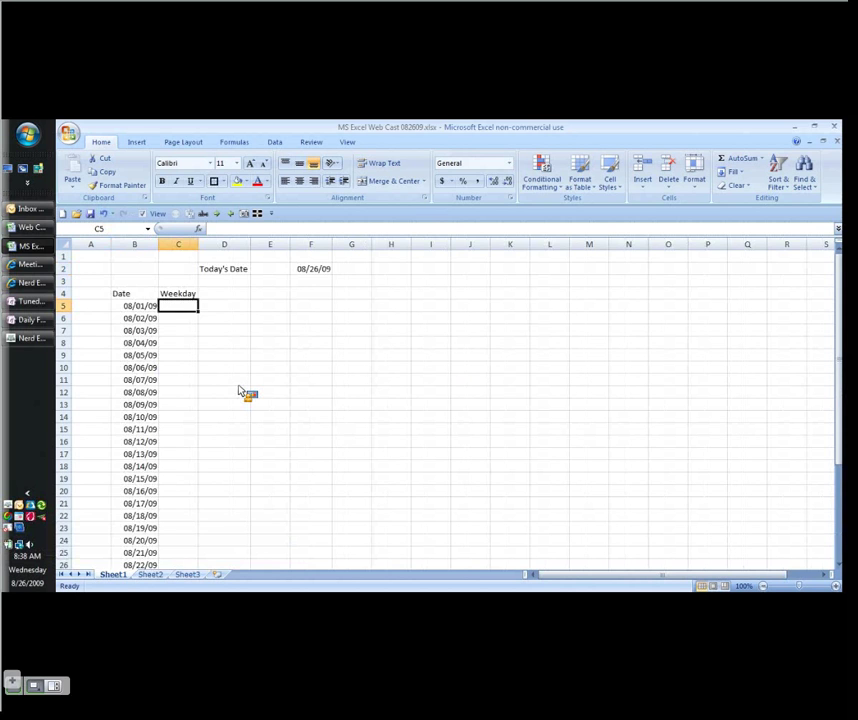
Step: Fill C5:C35 with a centred =VLOOKUP(WEEKDAY(B5),Weekdays,2) formula showing each date's day name
{"action": "left_click_drag", "start_coordinate": [240, 392], "coordinate": [178, 307]}
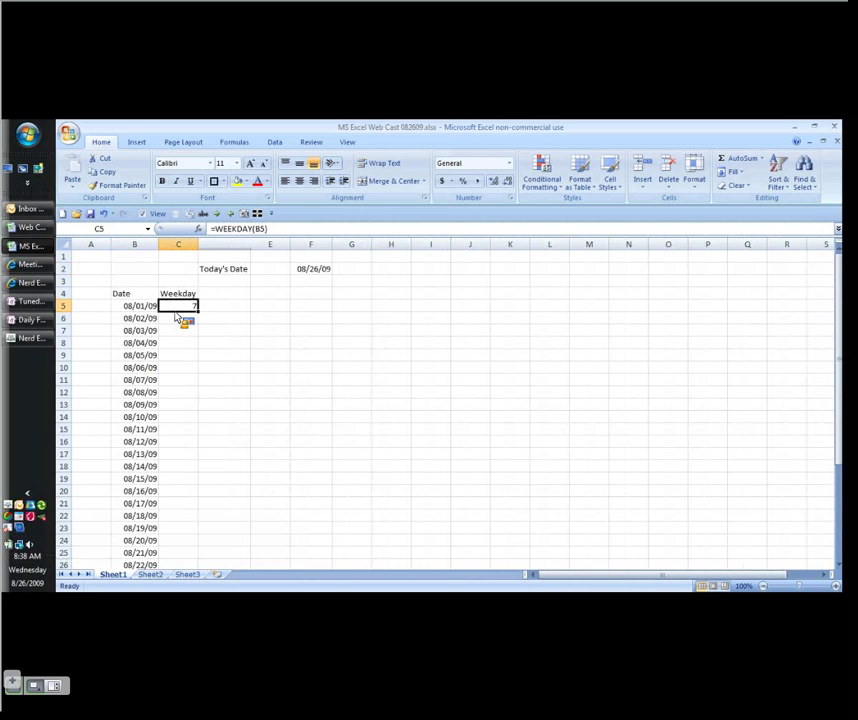
{"action": "key", "text": "ctrl+e"}
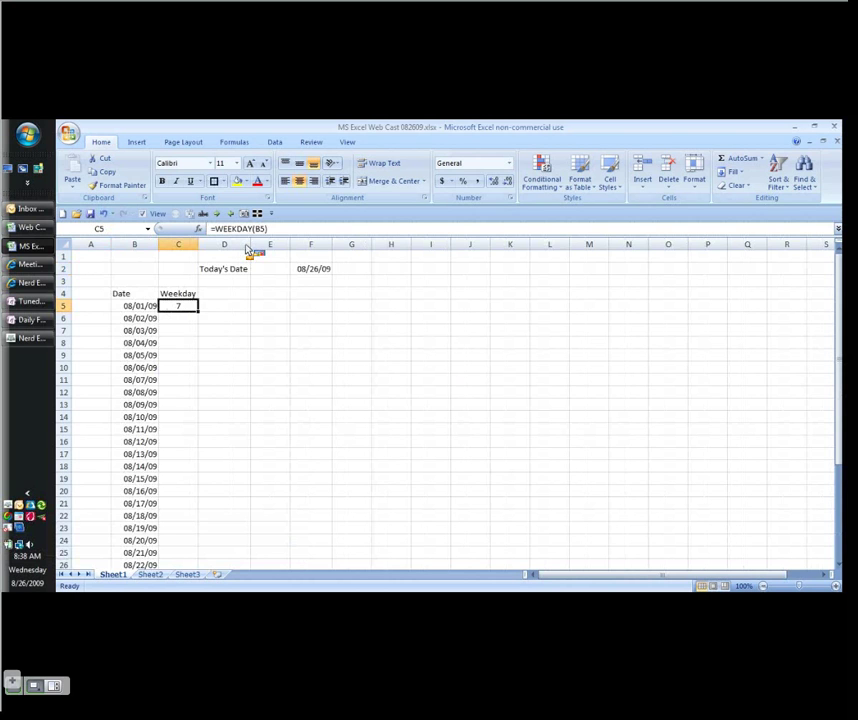
{"action": "type", "text": "=VLOOKUP(weekda"}
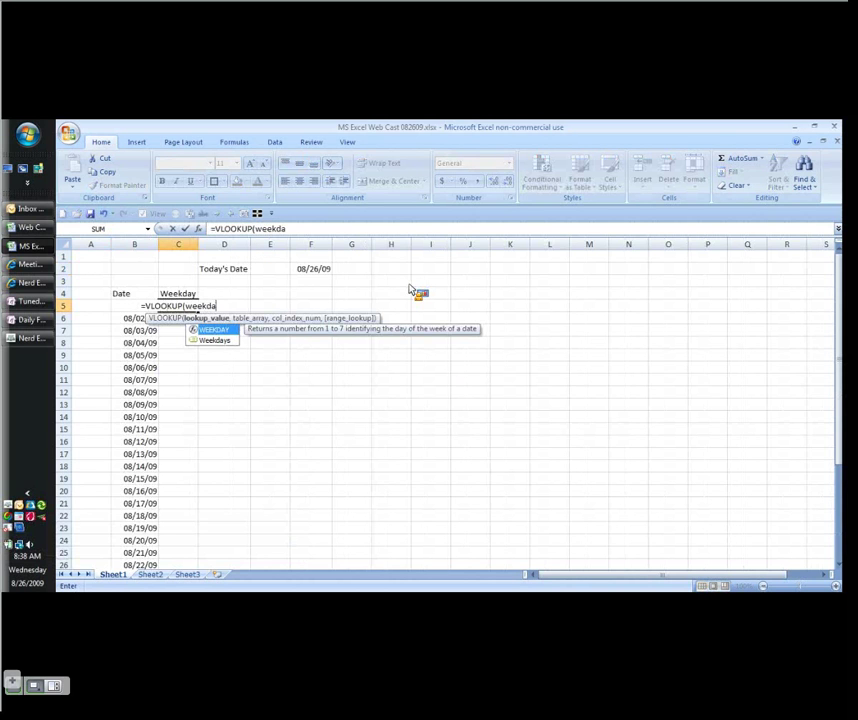
{"action": "type", "text": "y("}
{"action": "key", "text": "Left"}
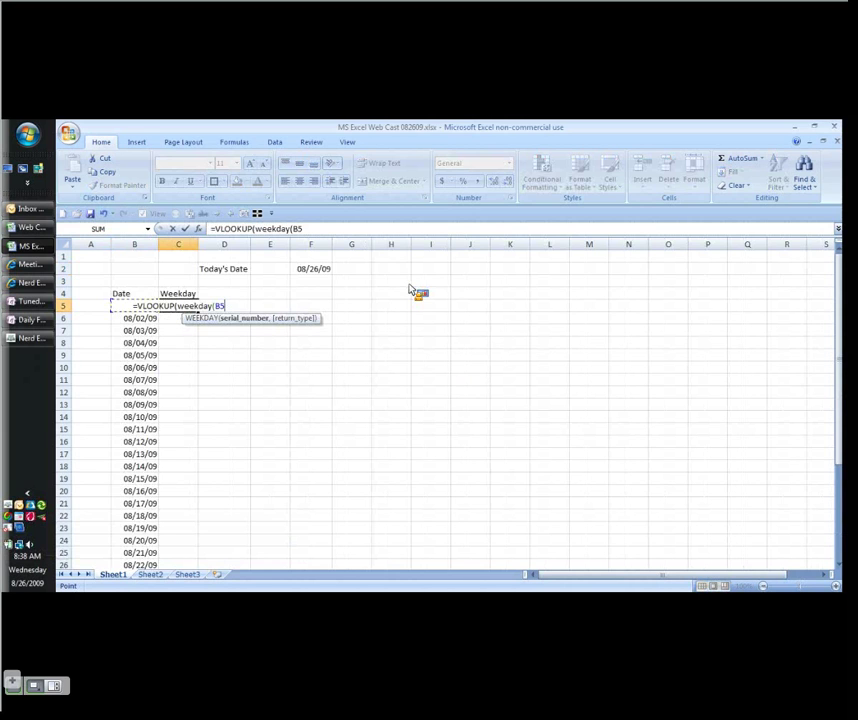
{"action": "type", "text": "),"}
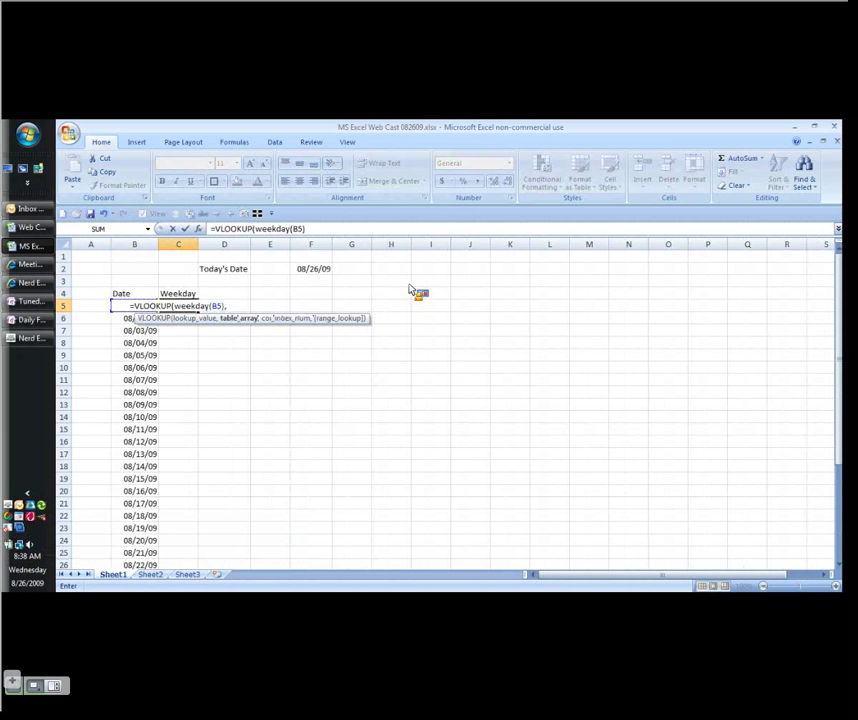
{"action": "key", "text": "F3"}
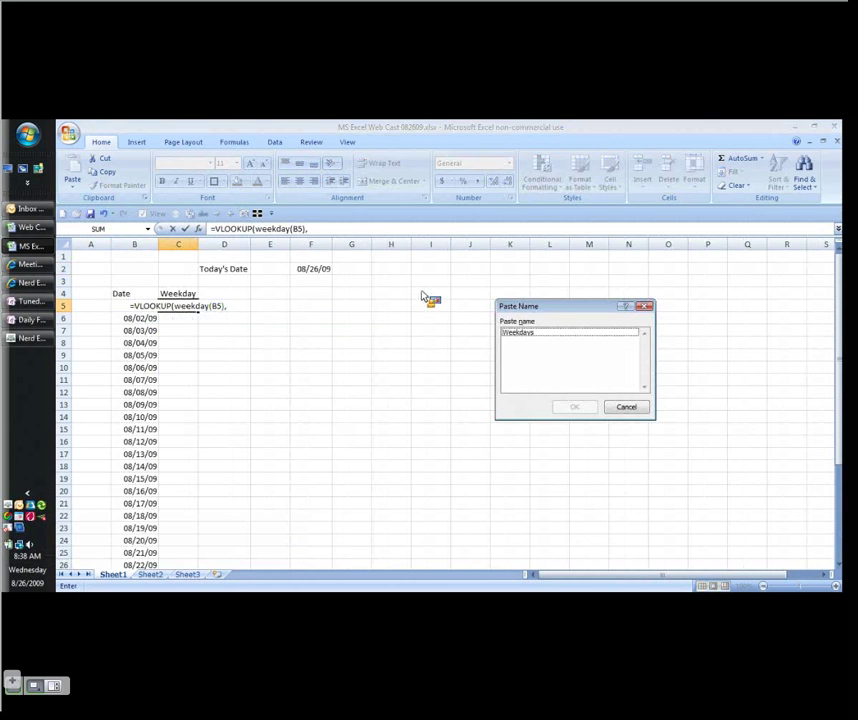
{"action": "double_click", "coordinate": [510, 333]}
{"action": "type", "text": ",2"}
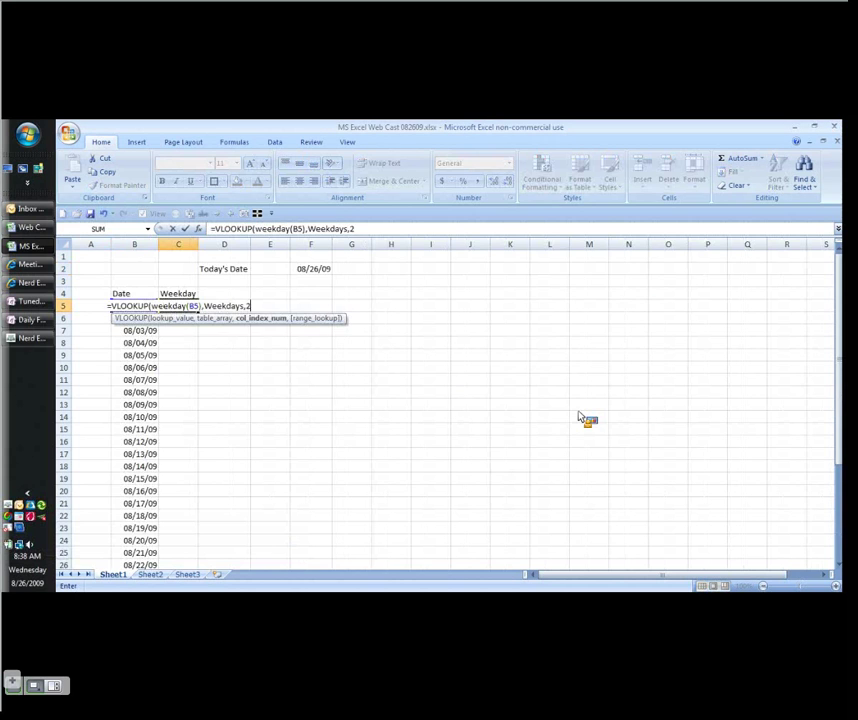
{"action": "key", "text": "ctrl+Return"}
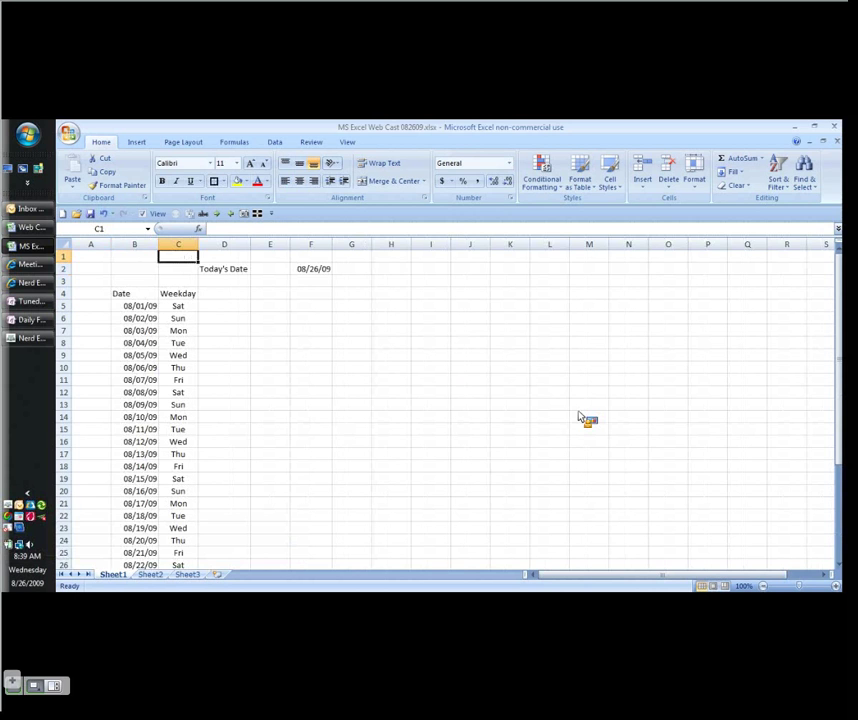
{"action": "key", "text": "Down"}
{"action": "key", "text": "Down"}
{"action": "key", "text": "Down"}
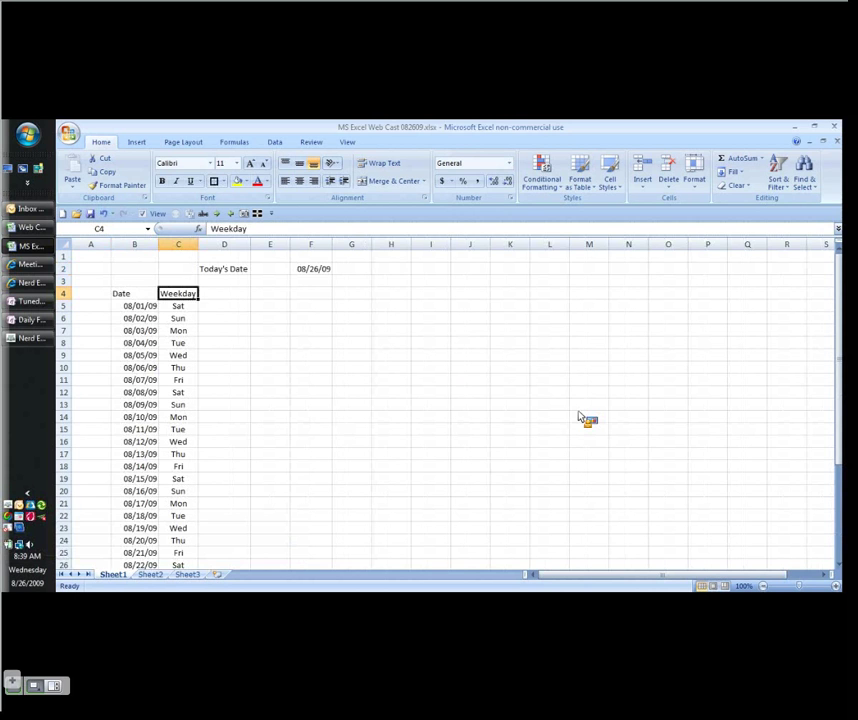
Step: Type the heading 'Description' in D4 beside the Weekday heading
{"action": "key", "text": "Right"}
{"action": "type", "text": "Desc"}
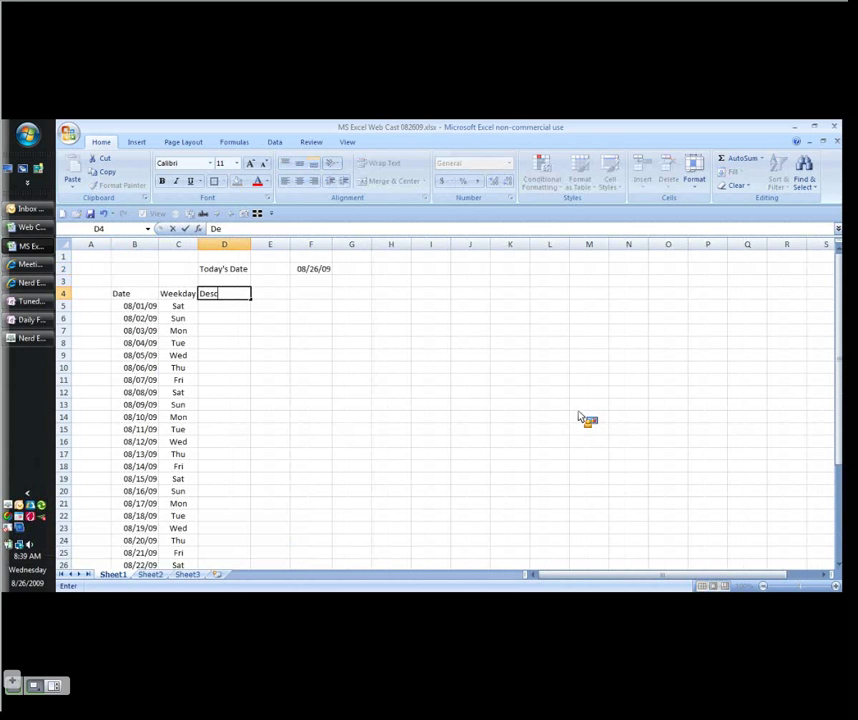
{"action": "key", "text": "Tab"}
Step: Check the date formula in B30 and the weekday lookup formula in C5
{"action": "scroll", "coordinate": [226, 490], "scroll_direction": "down", "scroll_amount": 2}
{"action": "scroll", "coordinate": [226, 490], "scroll_direction": "down", "scroll_amount": 2}
{"action": "left_click", "coordinate": [156, 467]}
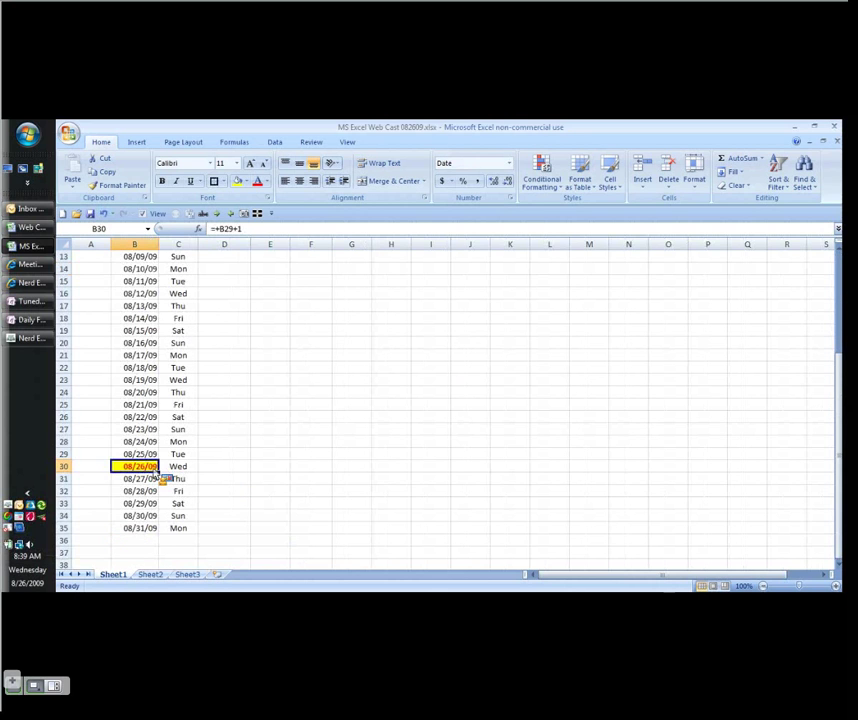
{"action": "scroll", "coordinate": [156, 472], "scroll_direction": "up", "scroll_amount": 4}
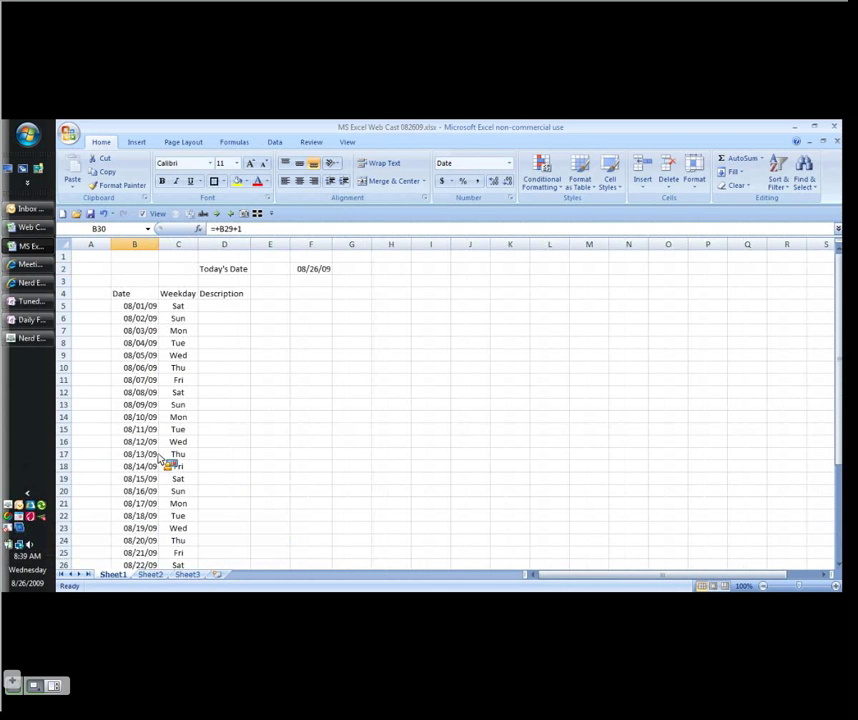
{"action": "left_click", "coordinate": [179, 308]}
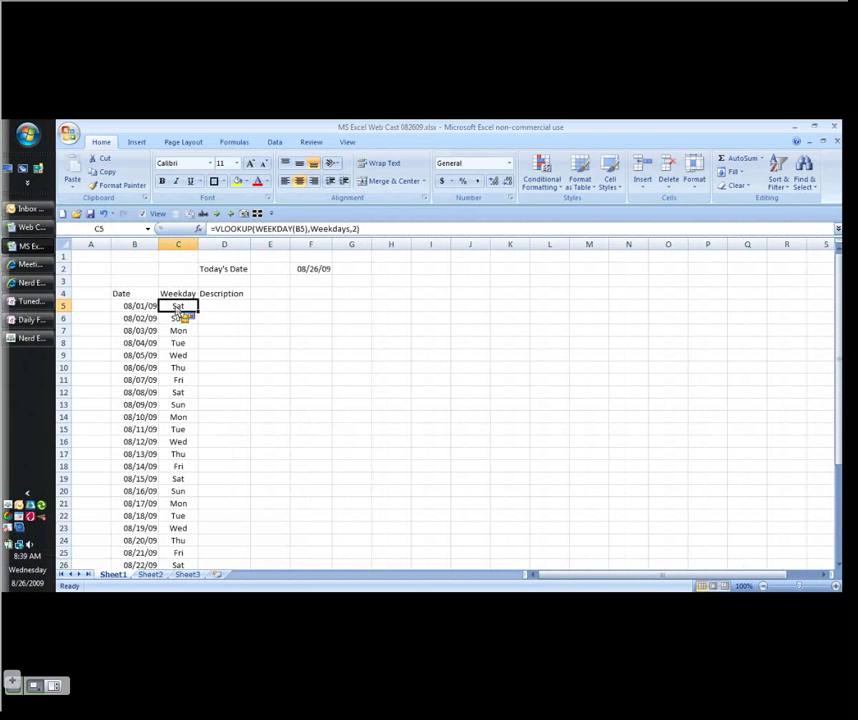
Step: On Sheet2, fill full day names Sunday through Saturday in B3:B9 and widen columns B:C
{"action": "left_click", "coordinate": [152, 575]}
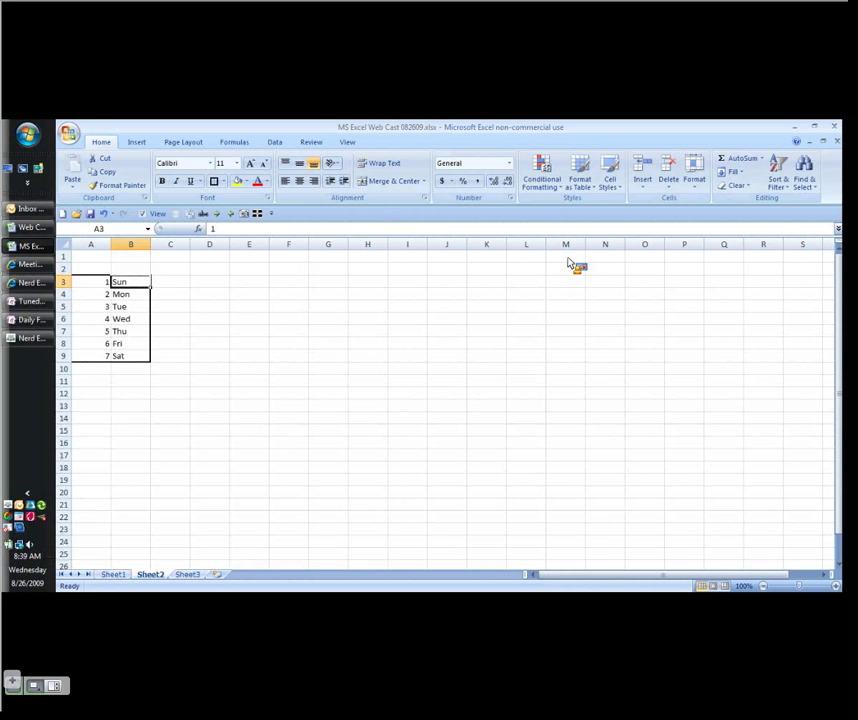
{"action": "left_click_drag", "start_coordinate": [130, 282], "coordinate": [150, 360]}
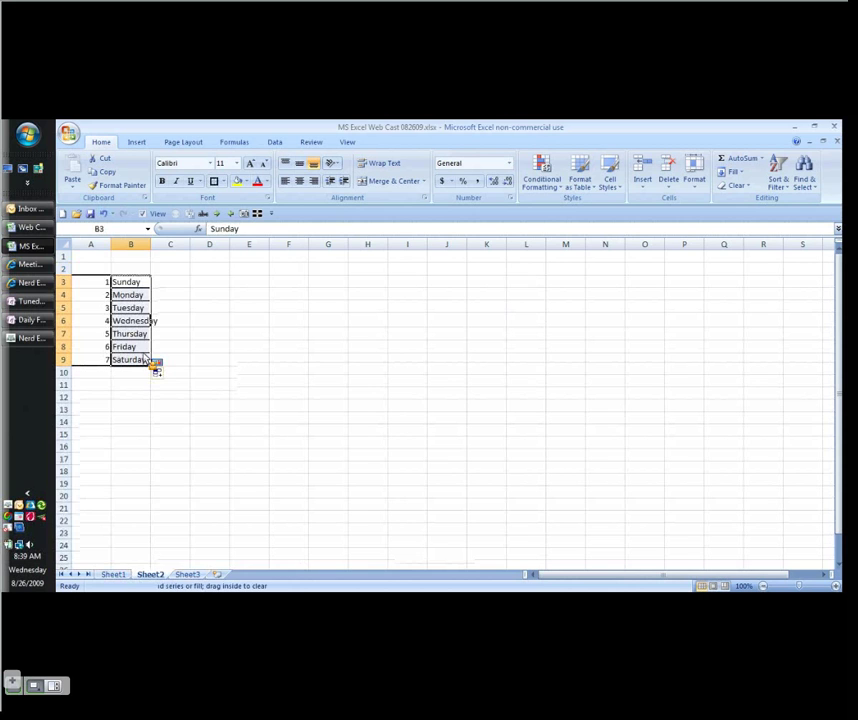
{"action": "left_click_drag", "start_coordinate": [132, 245], "coordinate": [221, 246]}
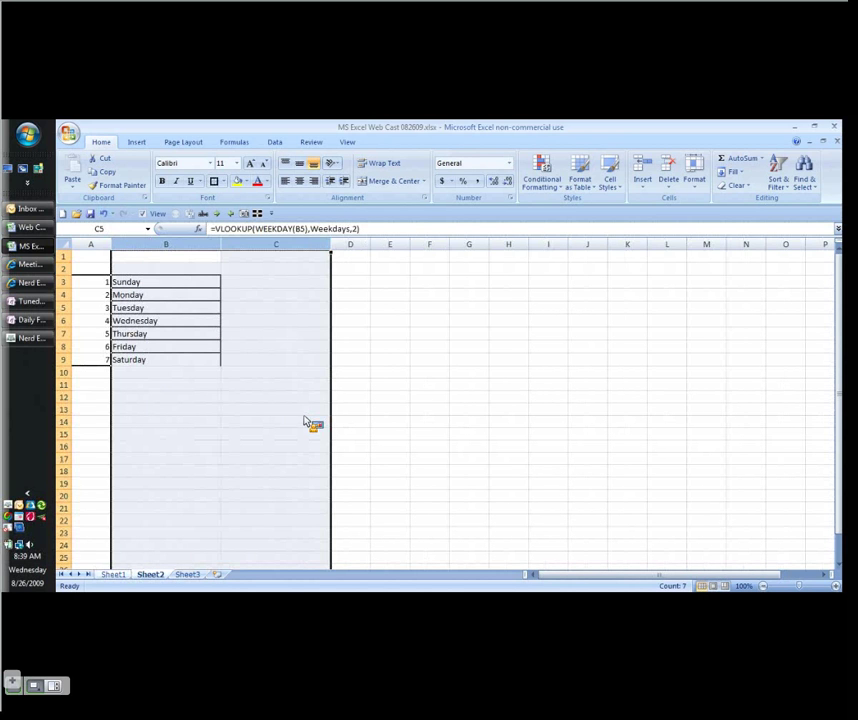
Step: Return to Sheet1 and select C5:C35 to review the full weekday names
{"action": "key", "text": "ctrl+Page_Up"}
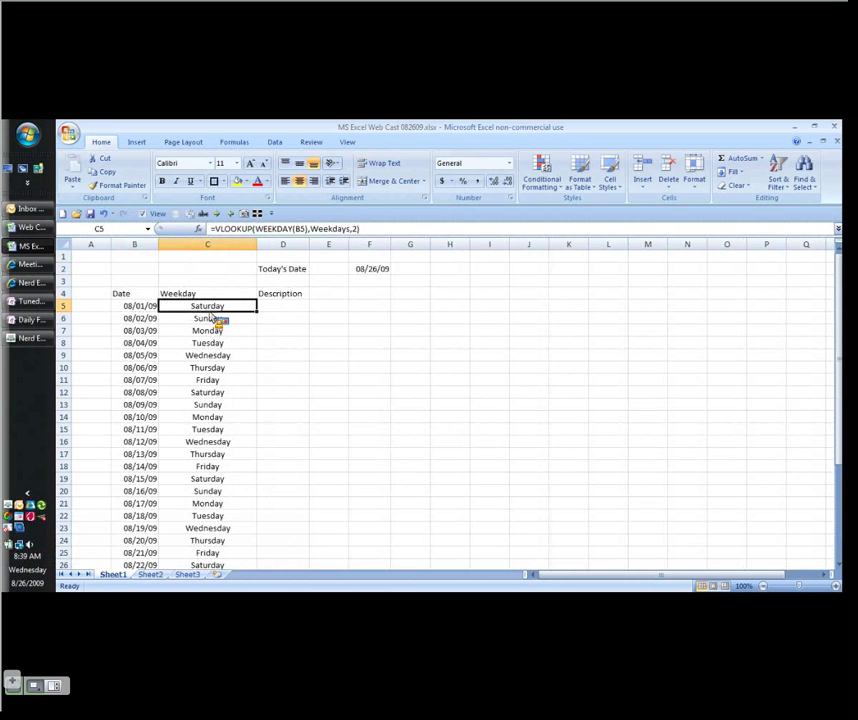
{"action": "left_click_drag", "start_coordinate": [213, 319], "coordinate": [215, 540]}
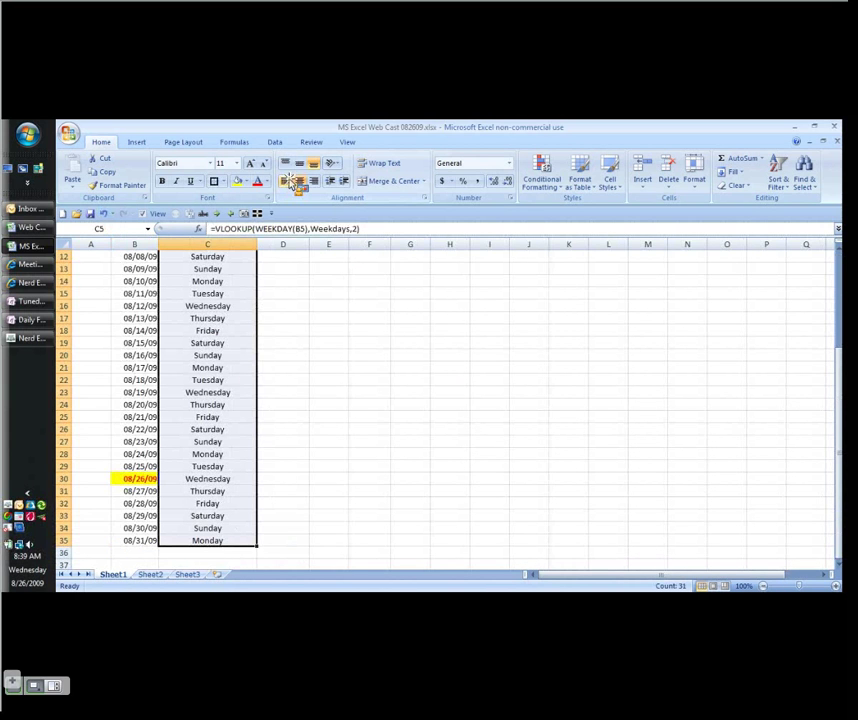